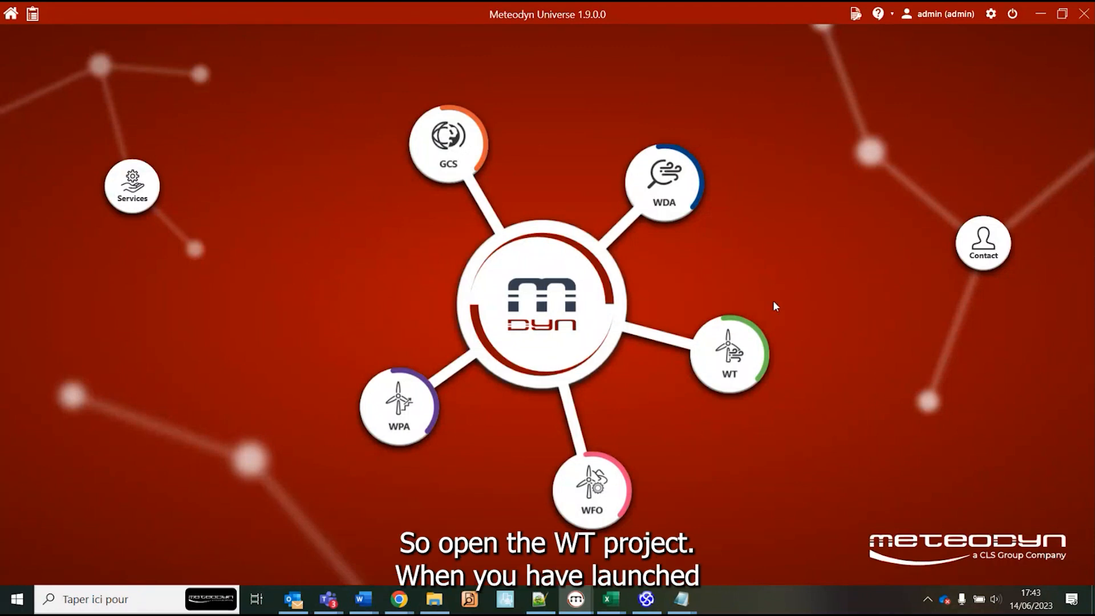
Open the WT module and check the properties of the Test synthesis in the Tutorial project.
{"action": "left_click", "coordinate": [731, 358]}
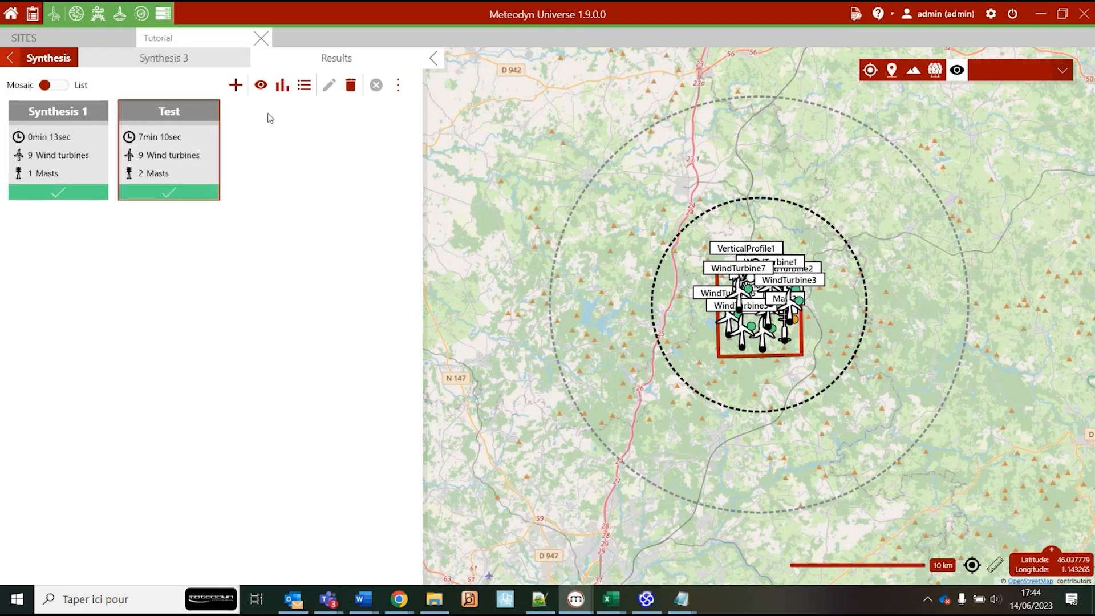
{"action": "left_click", "coordinate": [304, 89]}
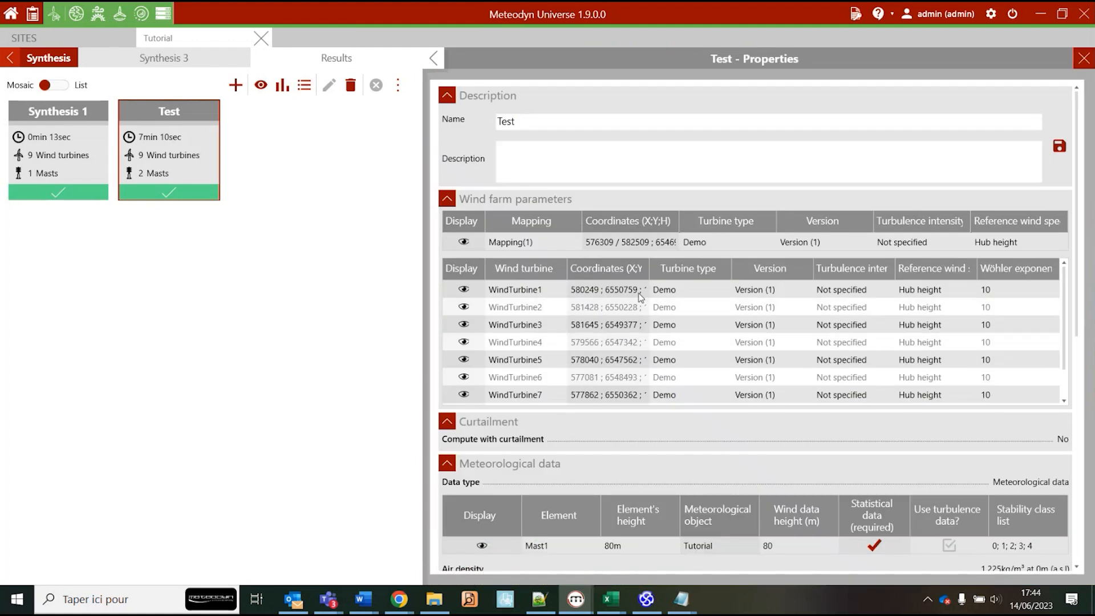
{"action": "left_click", "coordinate": [1083, 59]}
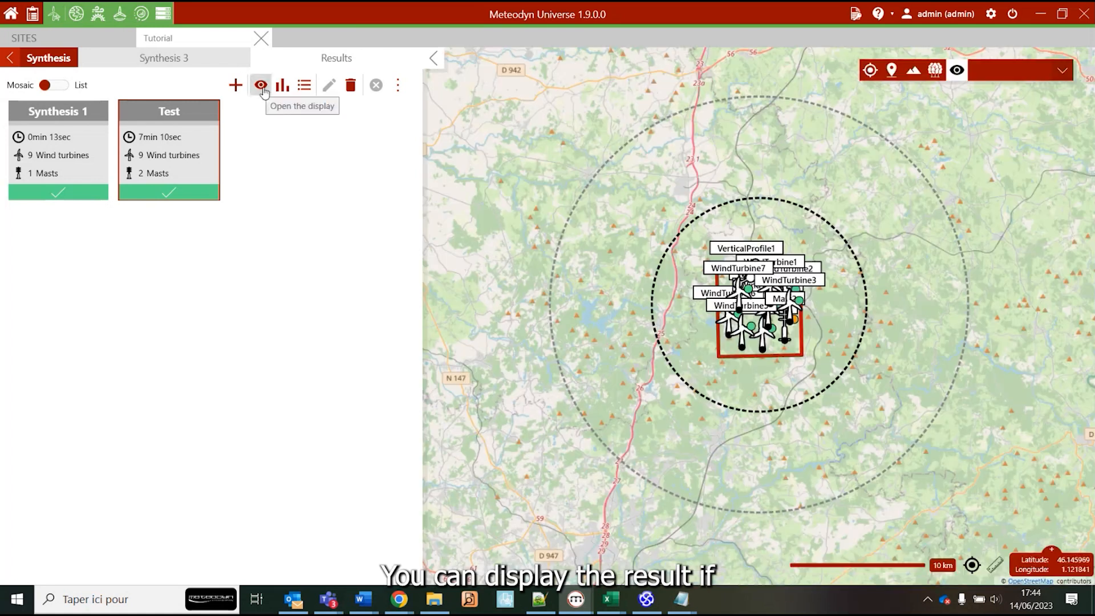
Display the Test synthesis mapping with its legend, keep the direction on Mean, and hide the mapping again.
{"action": "left_click", "coordinate": [261, 87]}
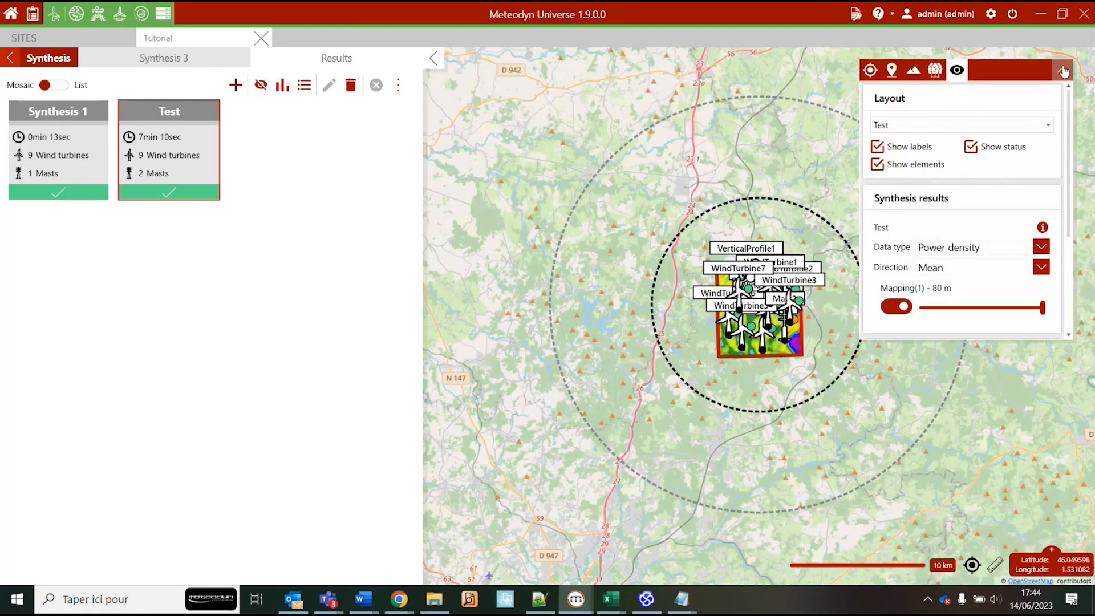
{"action": "scroll", "coordinate": [805, 327], "scroll_direction": "up", "scroll_amount": 1}
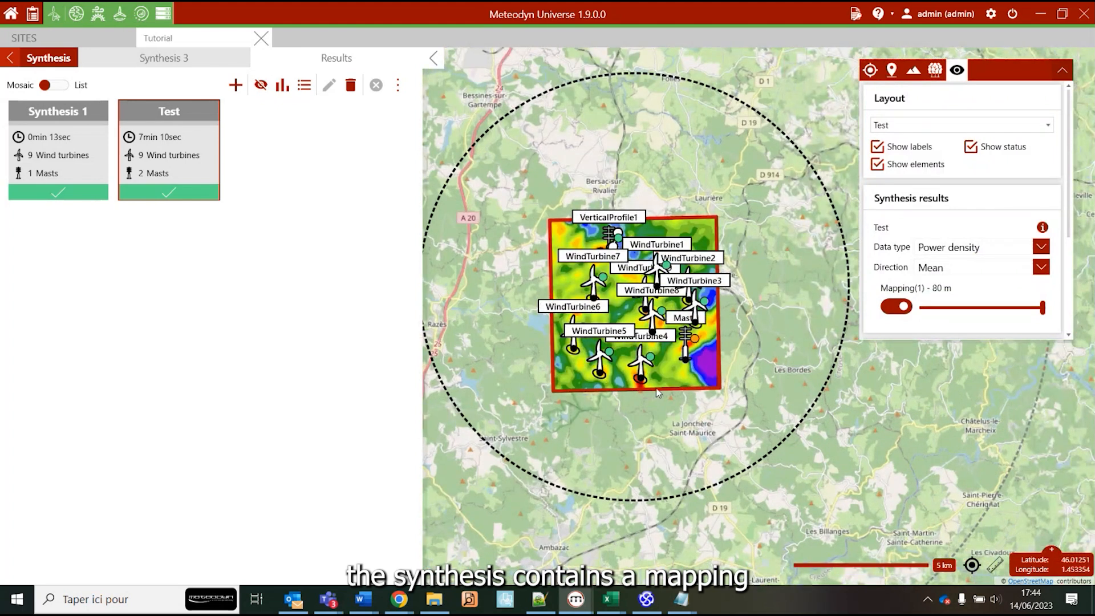
{"action": "left_click", "coordinate": [1047, 246]}
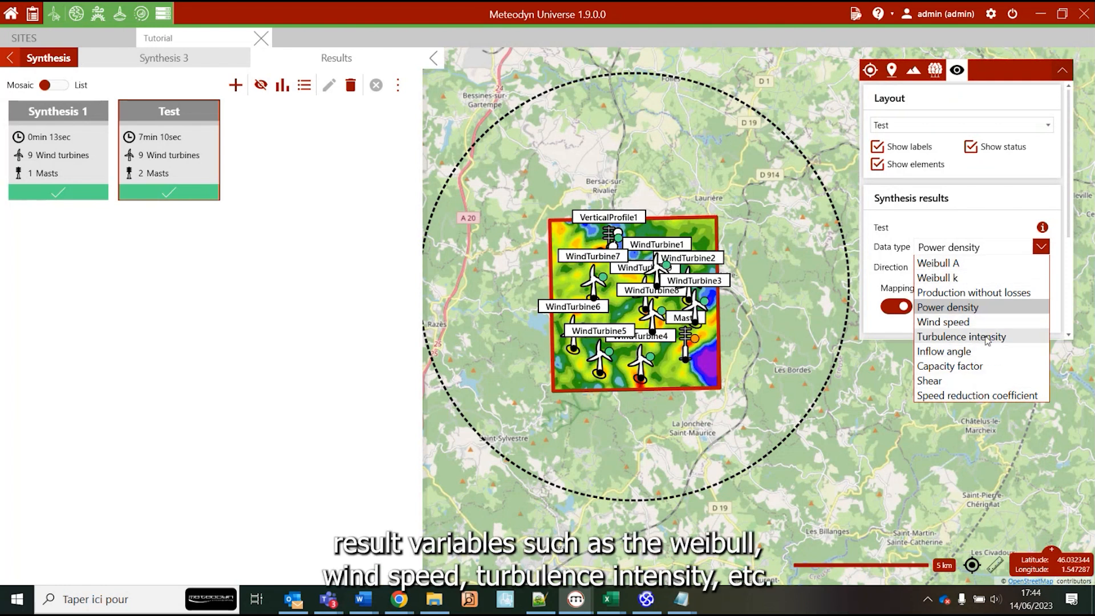
{"action": "left_click", "coordinate": [1041, 228]}
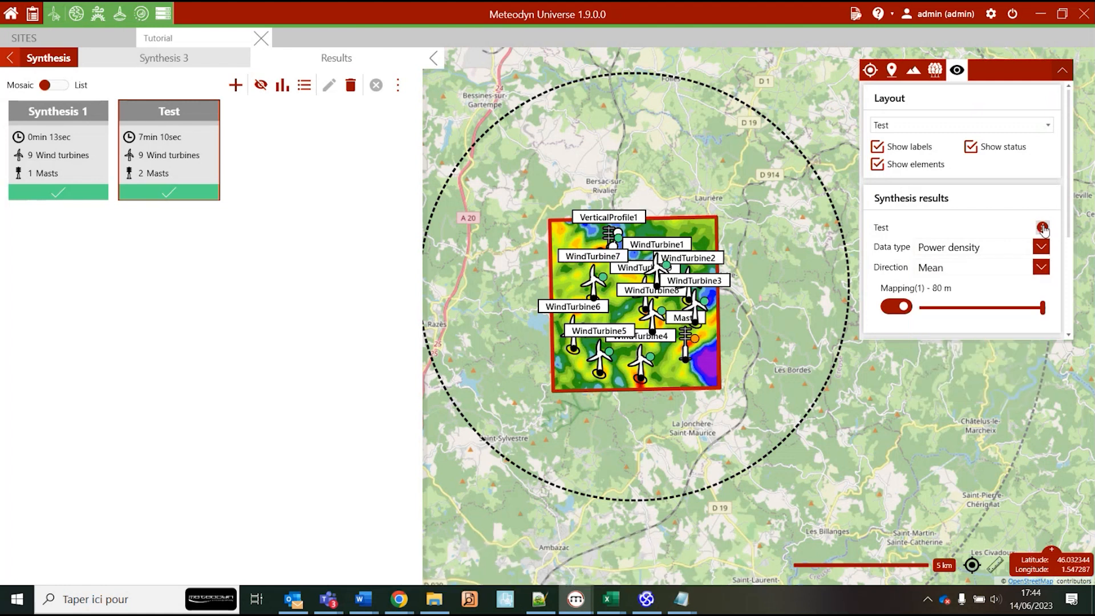
{"action": "left_click", "coordinate": [1042, 227]}
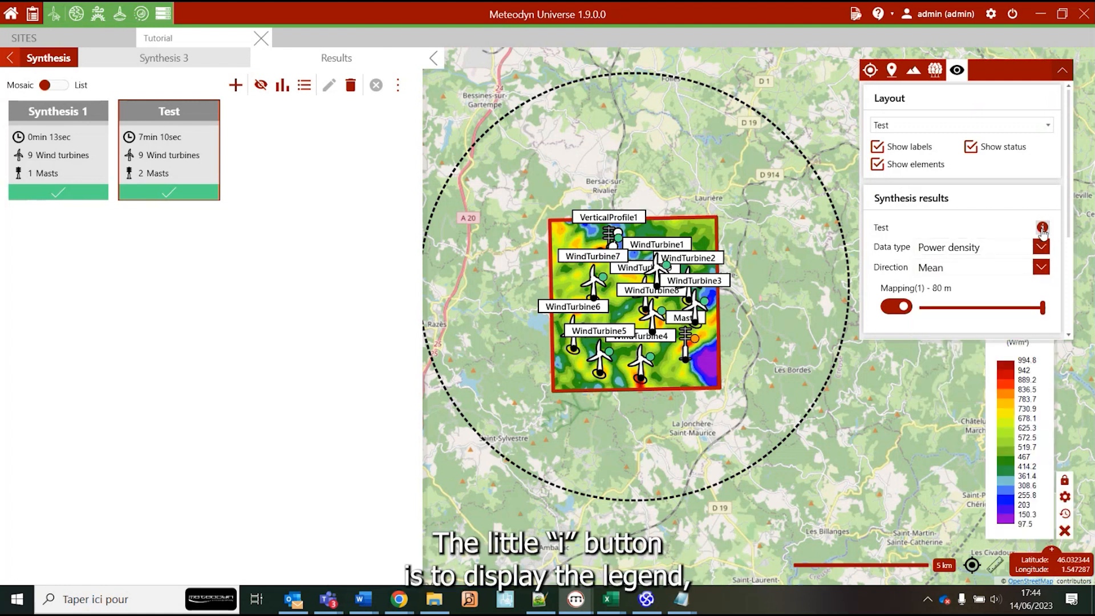
{"action": "left_click", "coordinate": [952, 272]}
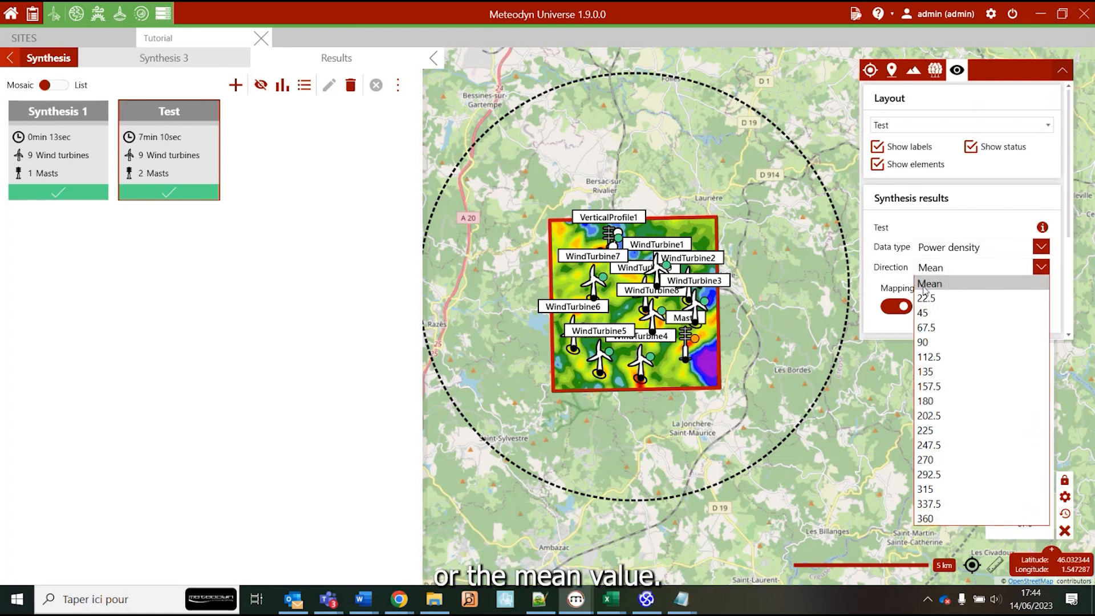
{"action": "left_click", "coordinate": [929, 285]}
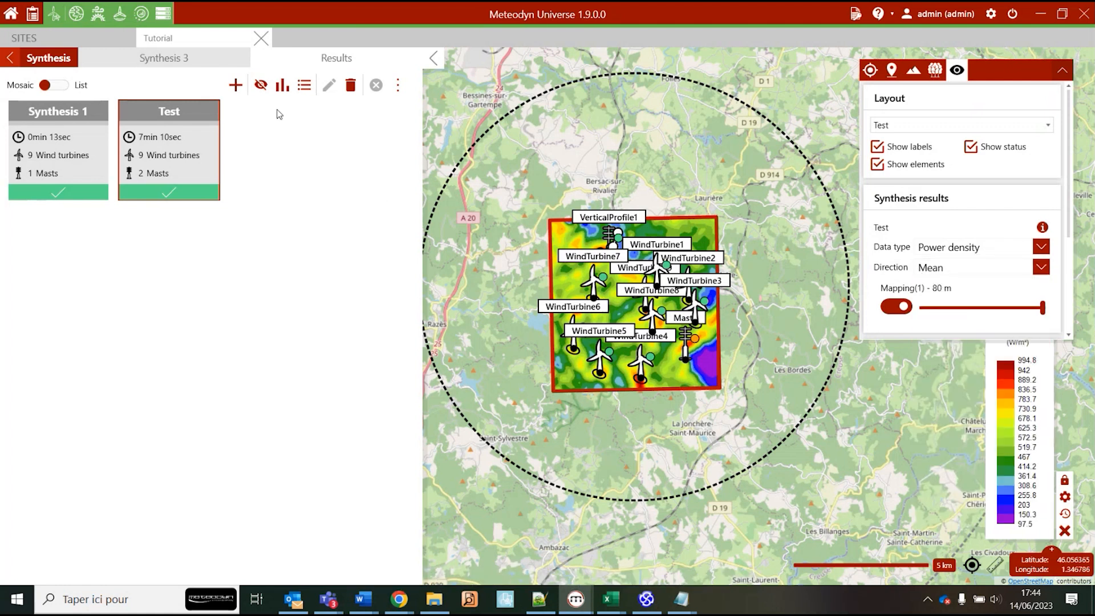
{"action": "left_click", "coordinate": [267, 90]}
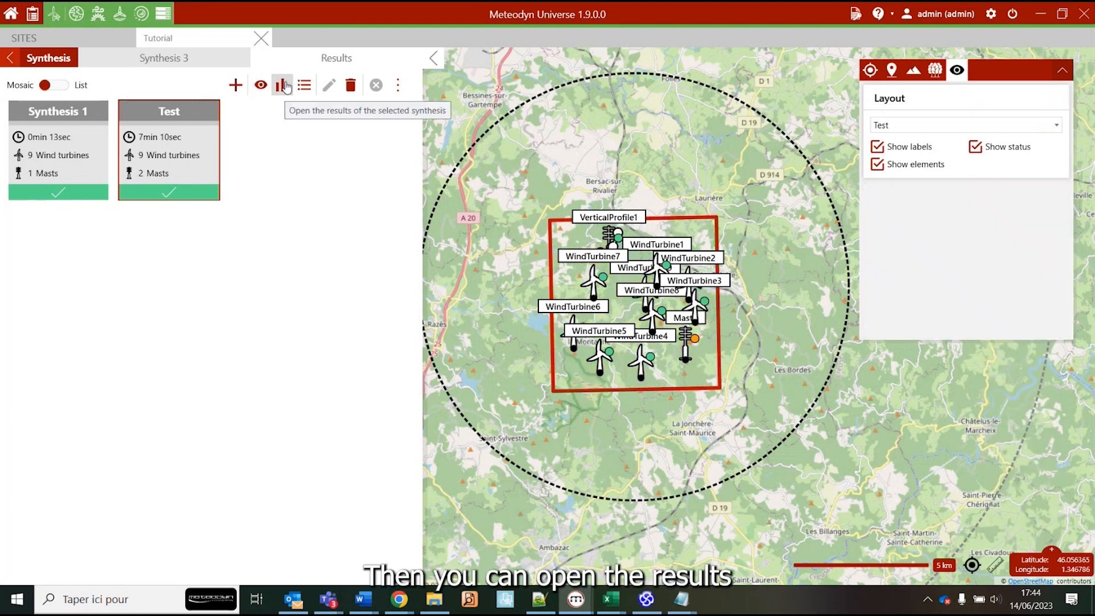
Open the Test synthesis results and review the masts and wind turbines in the element selection.
{"action": "left_click", "coordinate": [285, 85]}
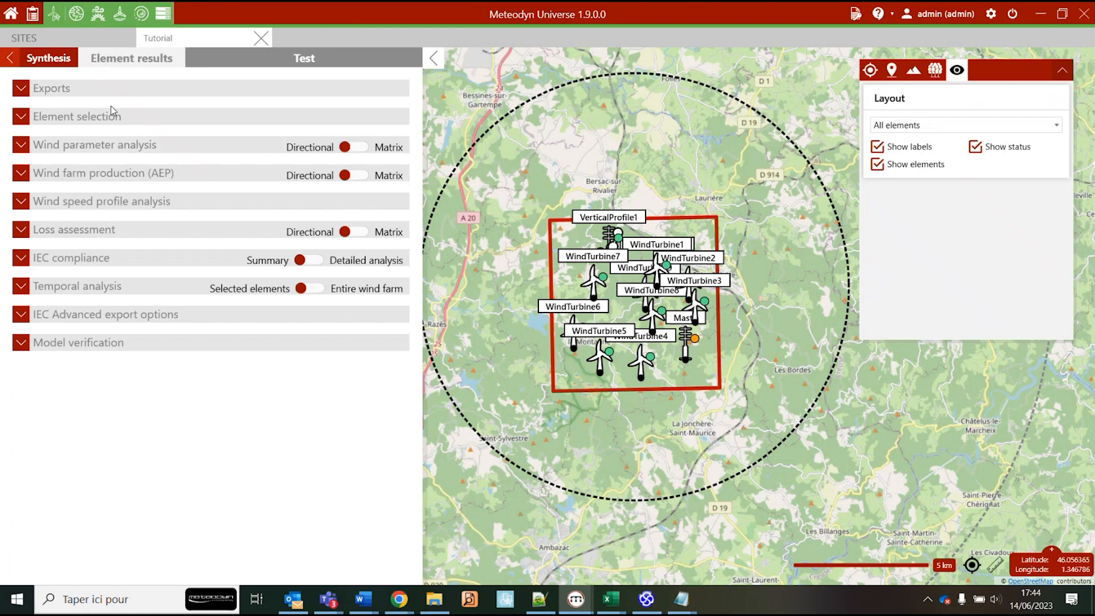
{"action": "left_click", "coordinate": [107, 122]}
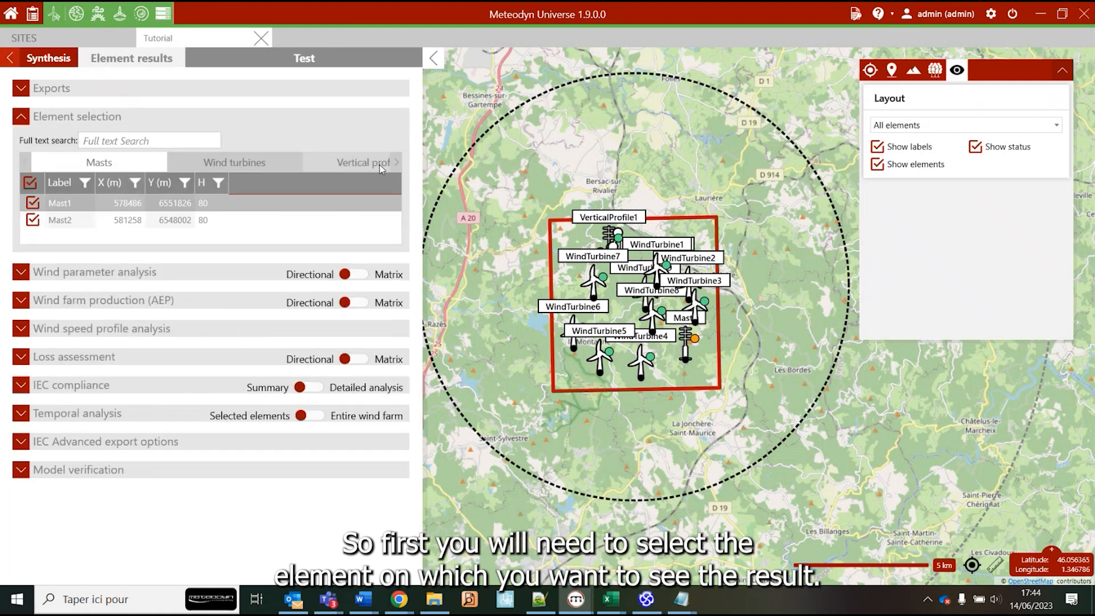
{"action": "left_click", "coordinate": [398, 164]}
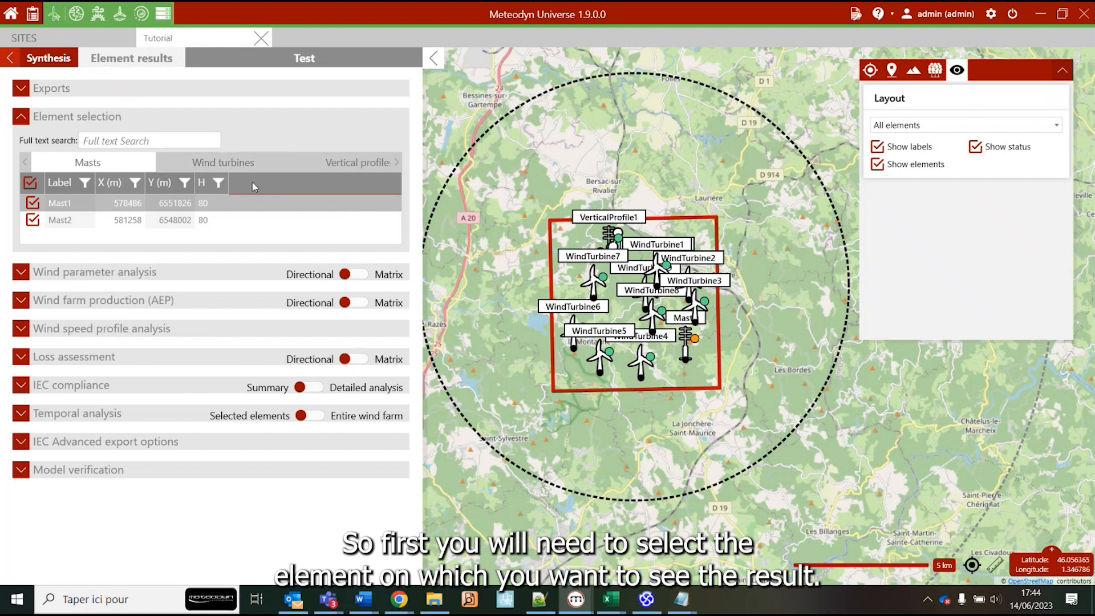
{"action": "left_click", "coordinate": [241, 166]}
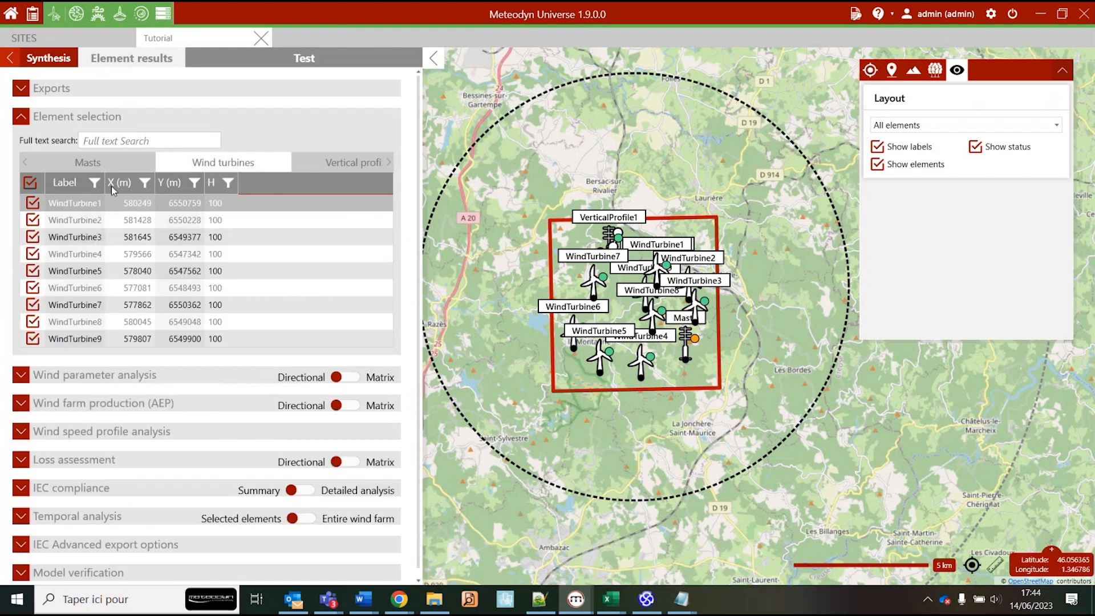
{"action": "left_click", "coordinate": [23, 117]}
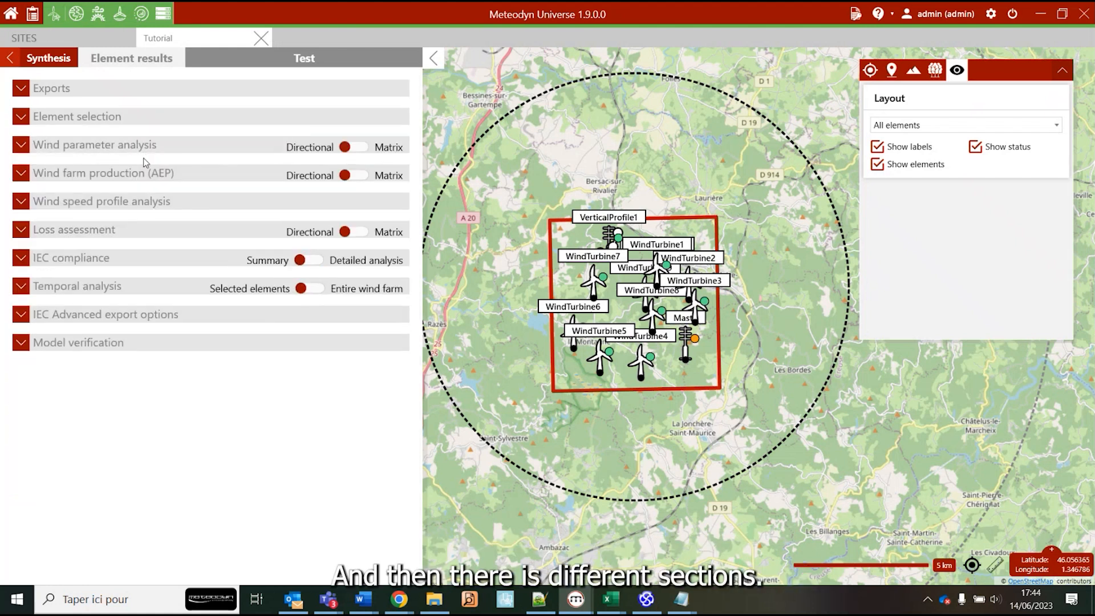
Display the directional wind parameter analysis results and examine the wind speed table with wake and curtailment losses.
{"action": "left_click", "coordinate": [104, 150]}
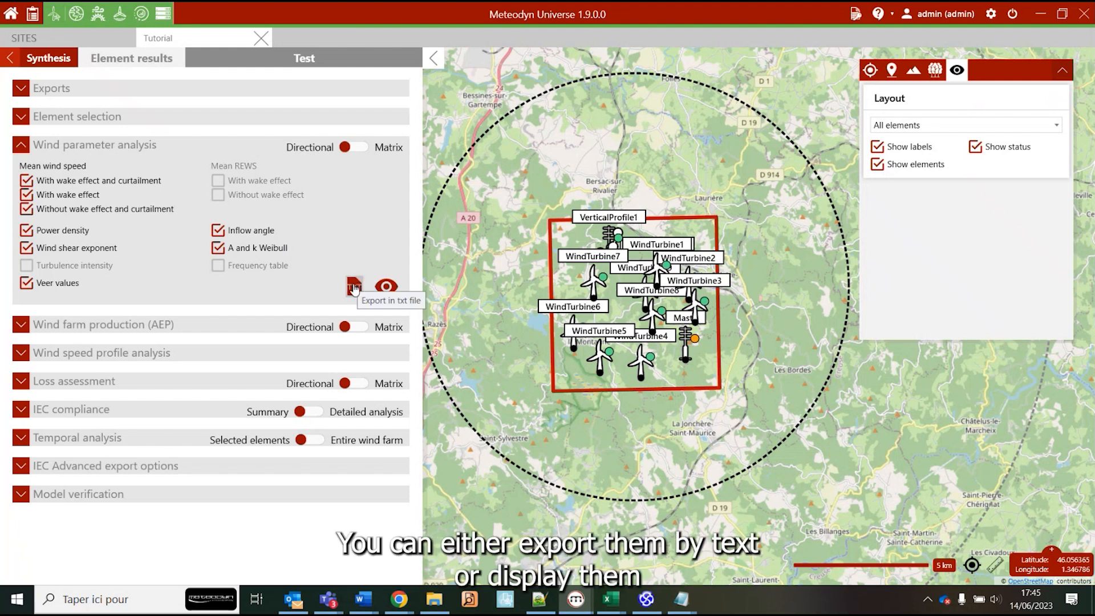
{"action": "left_click", "coordinate": [386, 286]}
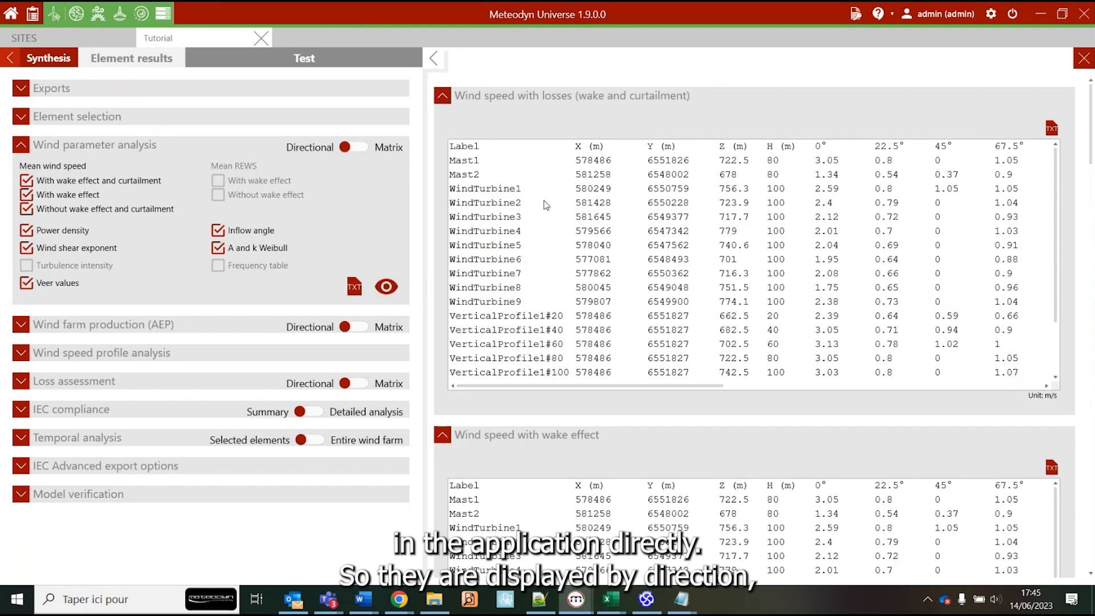
{"action": "left_click_drag", "start_coordinate": [604, 384], "coordinate": [563, 398]}
{"action": "left_click", "coordinate": [515, 203]}
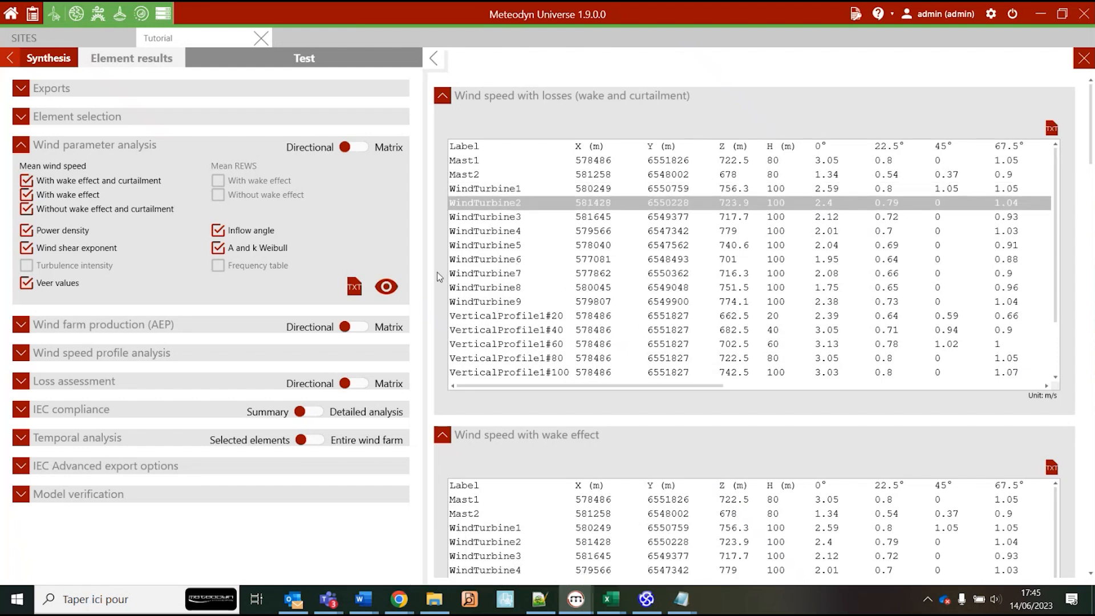
Switch the wind parameter analysis to Matrix, display its results and examine the turbulence intensity for each direction and wind speed.
{"action": "left_click", "coordinate": [360, 151]}
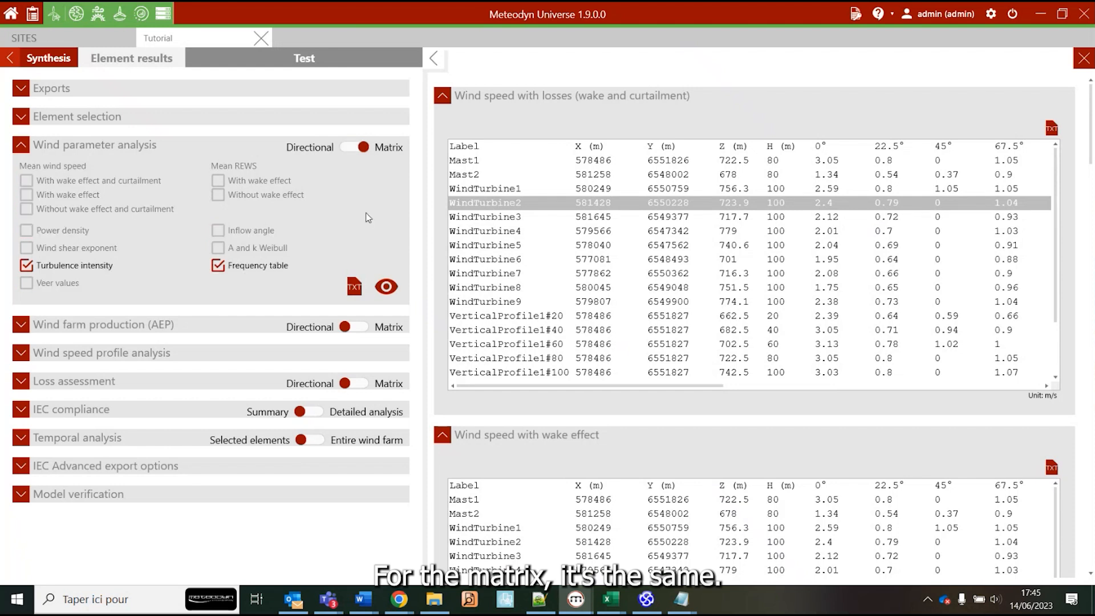
{"action": "left_click", "coordinate": [386, 286]}
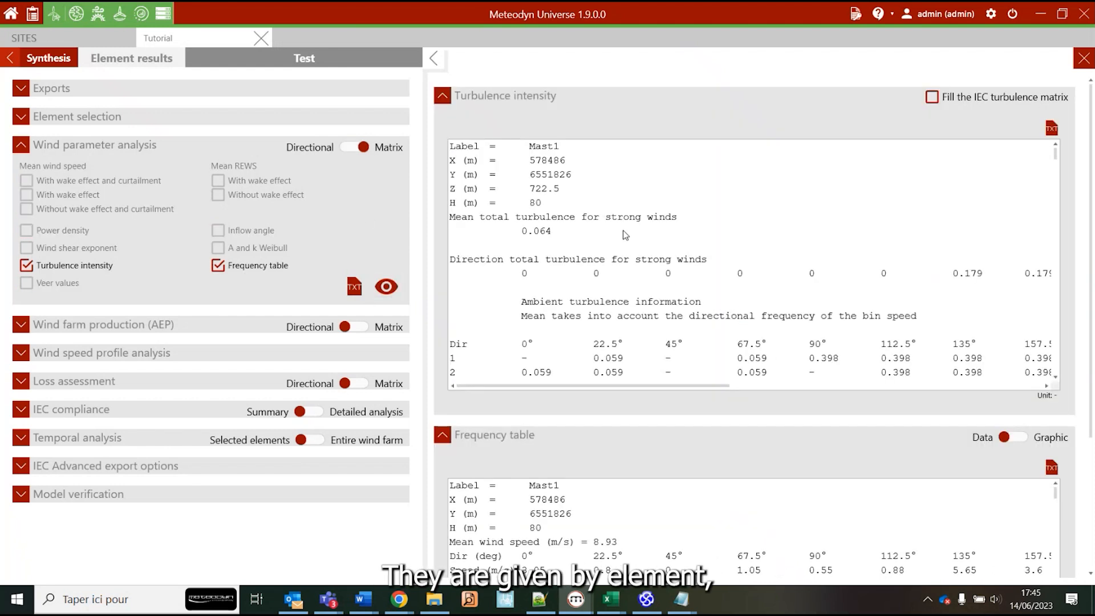
{"action": "scroll", "coordinate": [633, 264], "scroll_direction": "down", "scroll_amount": 3}
{"action": "scroll", "coordinate": [622, 271], "scroll_direction": "up", "scroll_amount": 3}
{"action": "left_click", "coordinate": [548, 149]}
{"action": "scroll", "coordinate": [643, 340], "scroll_direction": "down", "scroll_amount": 5}
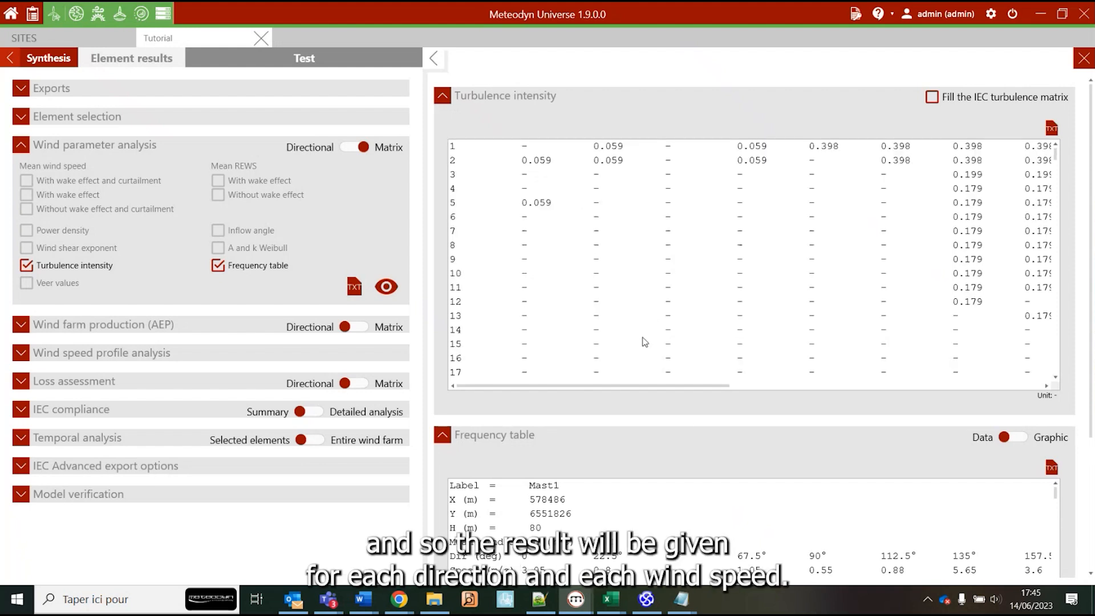
{"action": "scroll", "coordinate": [642, 340], "scroll_direction": "up", "scroll_amount": 3}
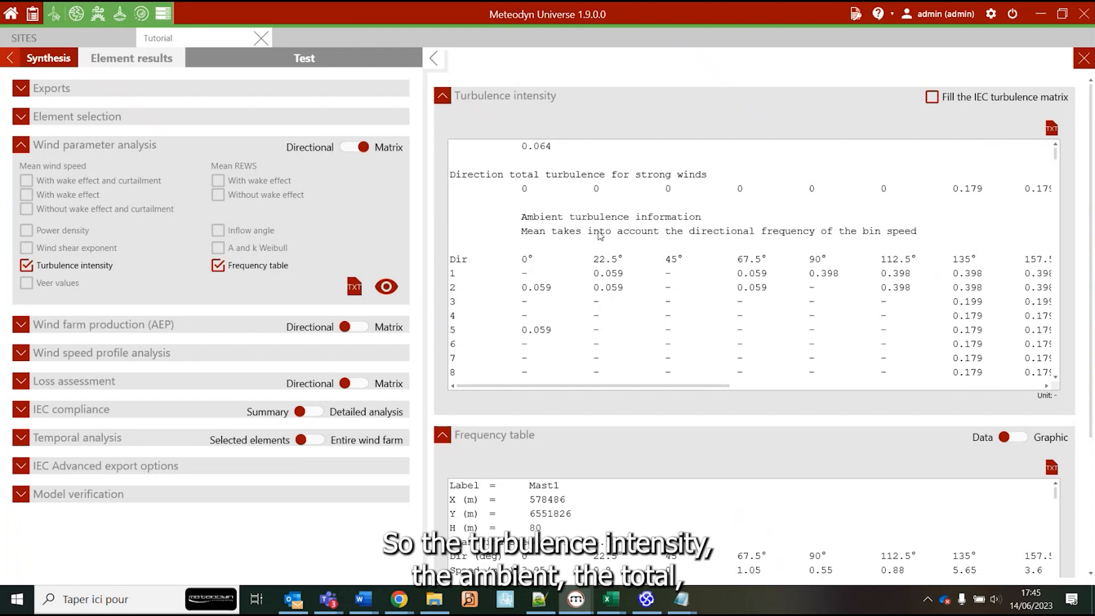
{"action": "scroll", "coordinate": [626, 284], "scroll_direction": "down", "scroll_amount": 3}
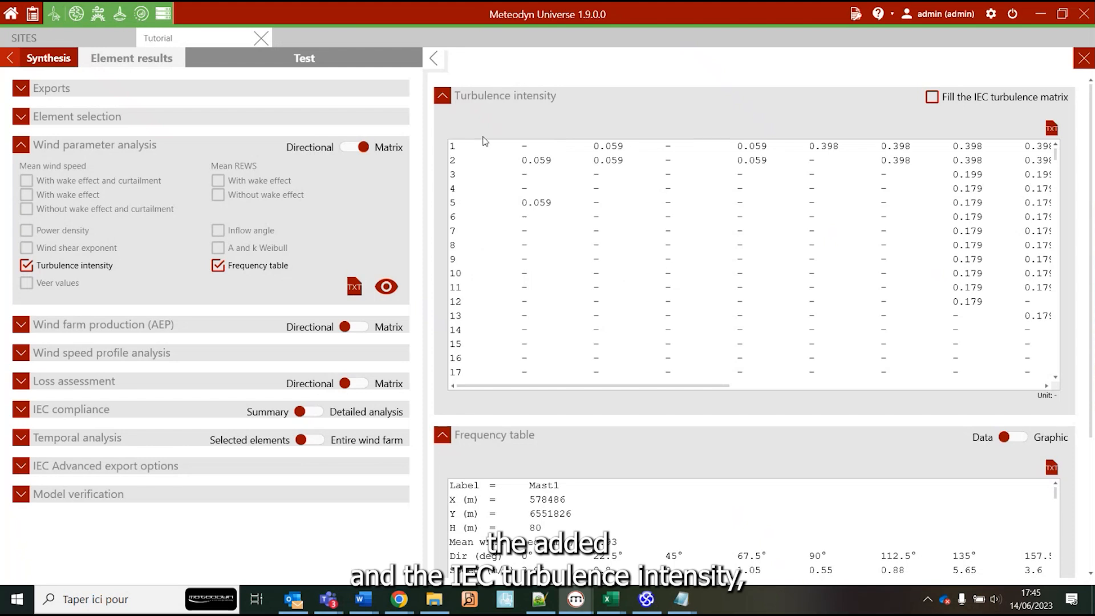
Collapse the turbulence intensity results, examine the frequency table by element, and close the wind parameter analysis section.
{"action": "left_click", "coordinate": [478, 99]}
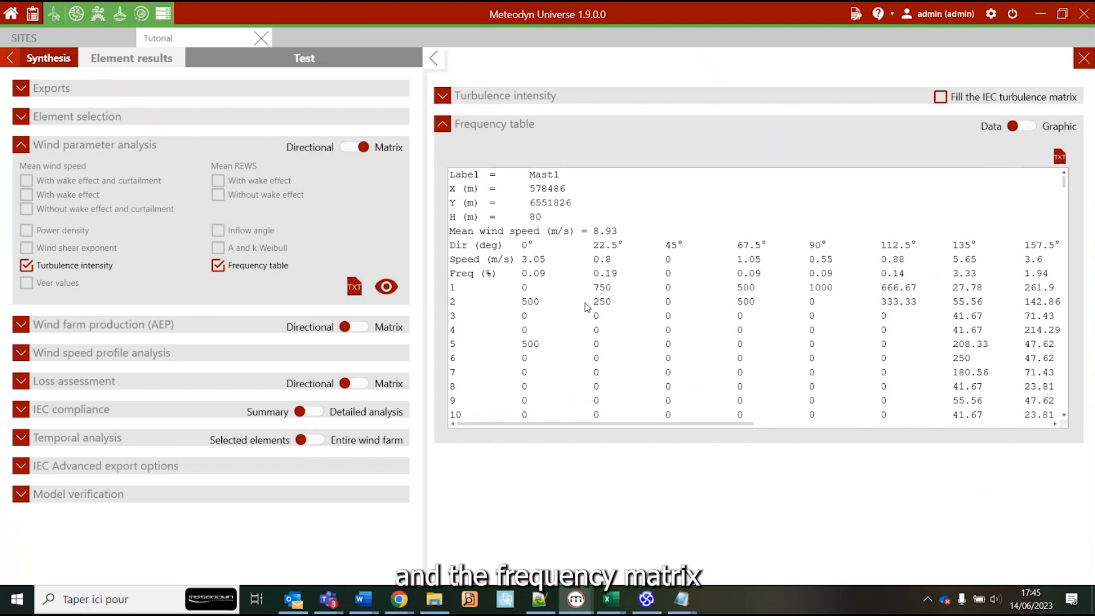
{"action": "scroll", "coordinate": [588, 308], "scroll_direction": "down", "scroll_amount": 18}
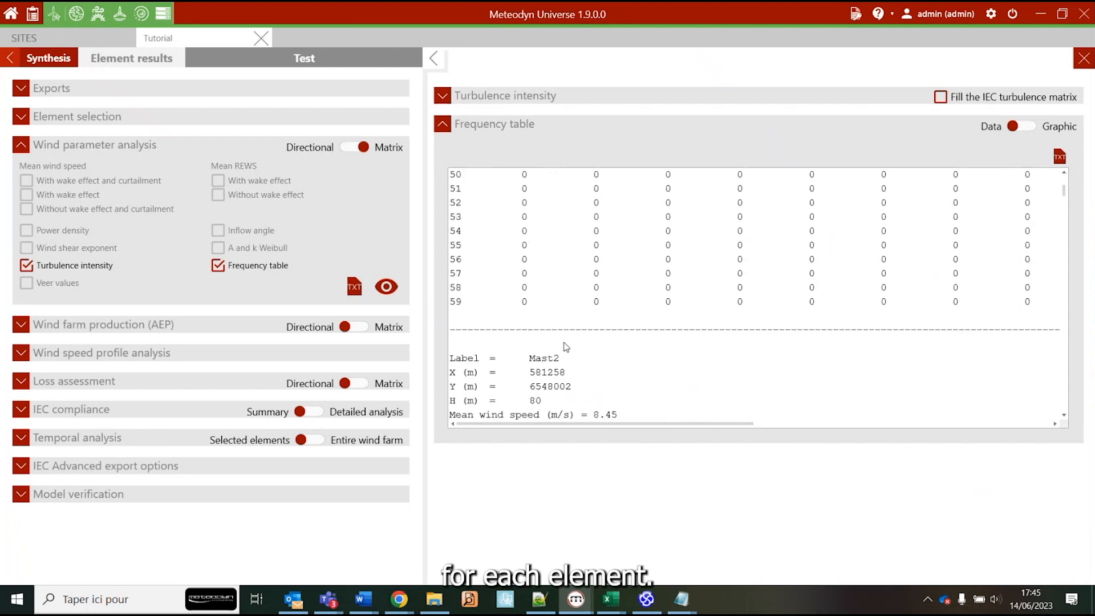
{"action": "left_click", "coordinate": [470, 125]}
{"action": "left_click", "coordinate": [62, 144]}
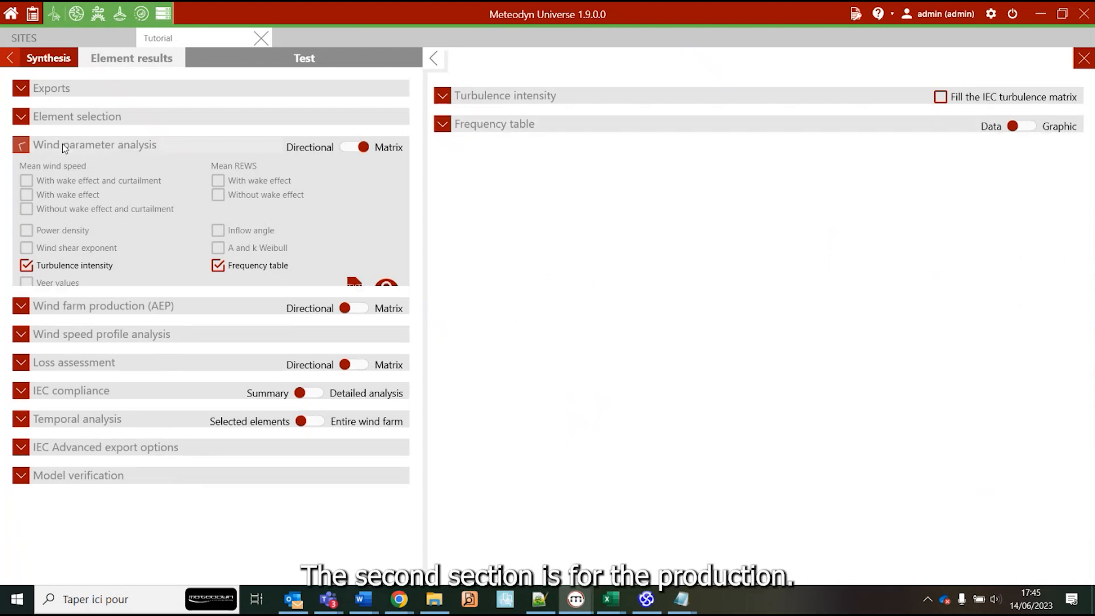
Display the directional wind farm production (AEP) results and examine production by turbine and direction.
{"action": "left_click", "coordinate": [127, 178]}
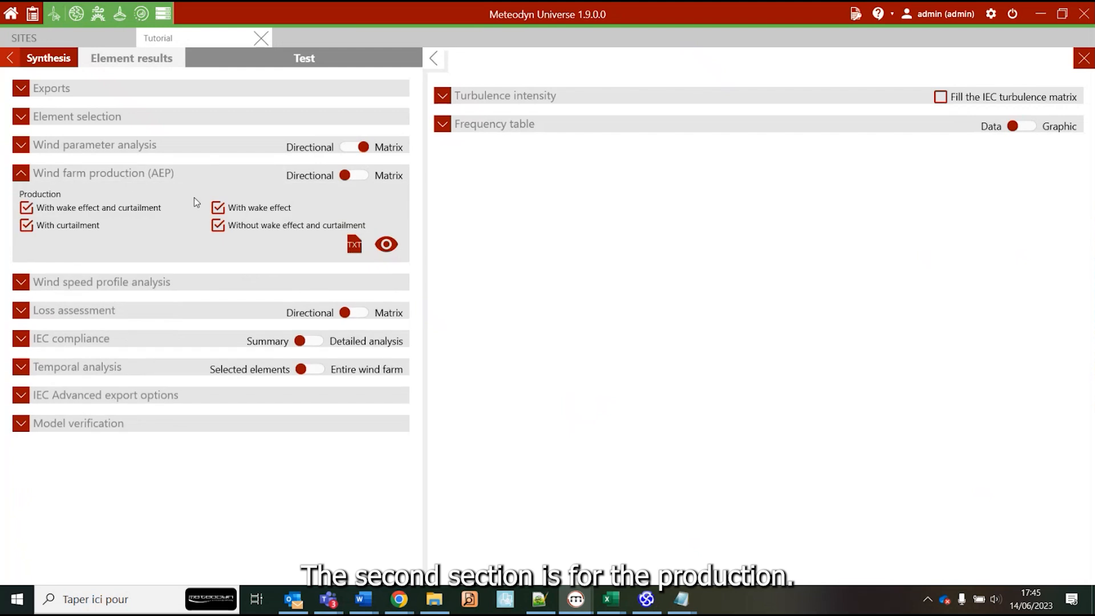
{"action": "left_click", "coordinate": [389, 249]}
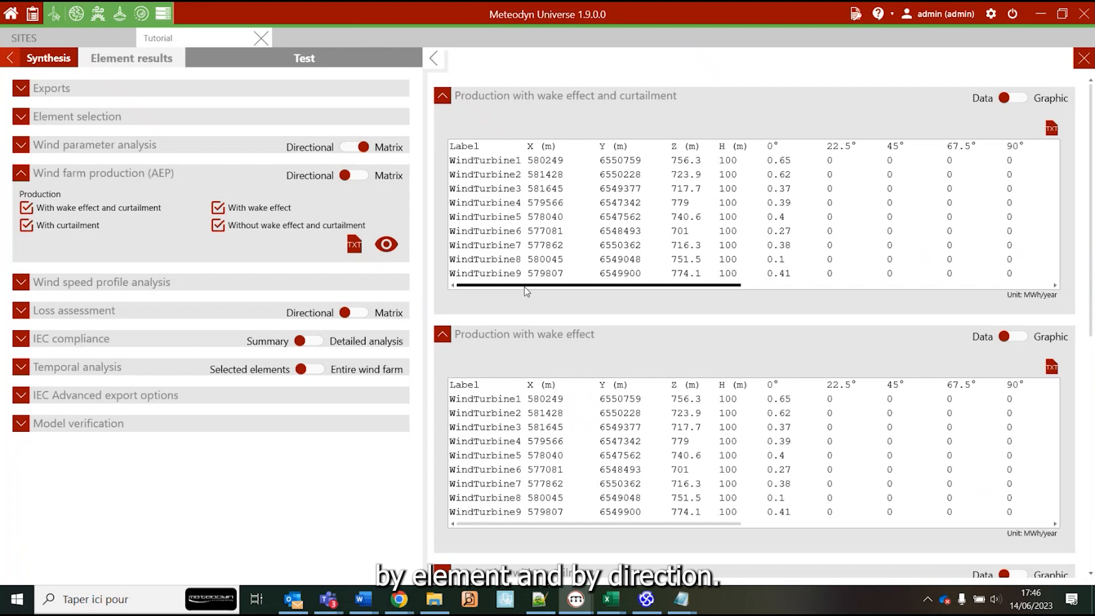
{"action": "mouse_move", "coordinate": [525, 286]}
{"action": "left_mouse_down"}
{"action": "mouse_move", "coordinate": [837, 286]}
{"action": "mouse_move", "coordinate": [515, 296]}
{"action": "left_mouse_up"}
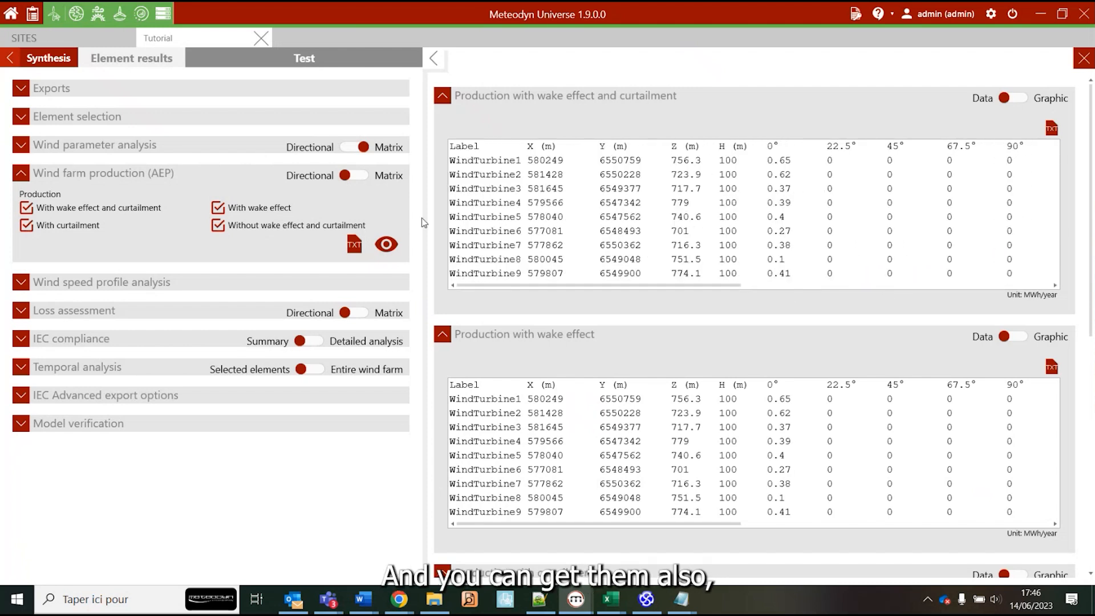
Switch the wind farm production (AEP) to Matrix, display its results and examine the production with wake effect and curtailment.
{"action": "left_click", "coordinate": [354, 175]}
{"action": "left_click", "coordinate": [385, 244]}
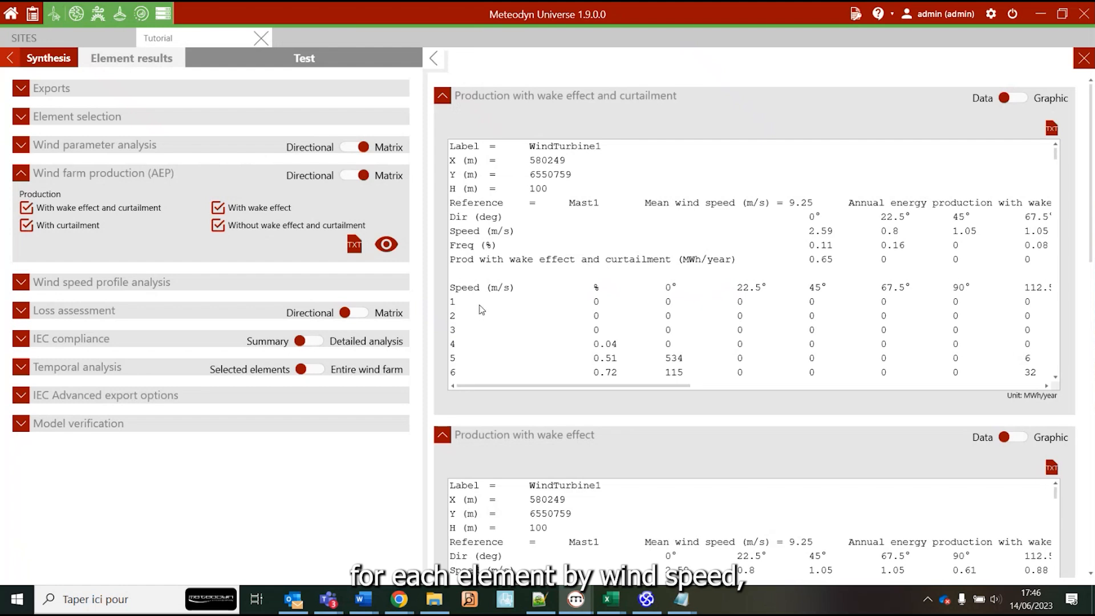
{"action": "scroll", "coordinate": [482, 310], "scroll_direction": "down", "scroll_amount": 4}
{"action": "scroll", "coordinate": [616, 208], "scroll_direction": "up", "scroll_amount": 4}
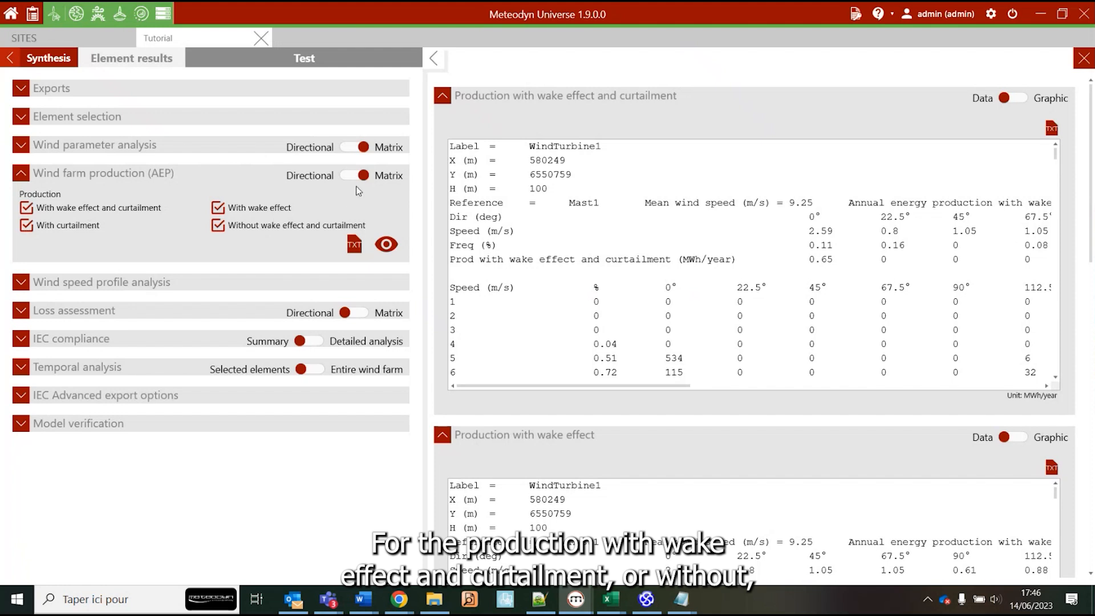
Look over the remaining production result tables, collapsing each one from wake effect and curtailment through to without losses.
{"action": "left_click", "coordinate": [442, 95]}
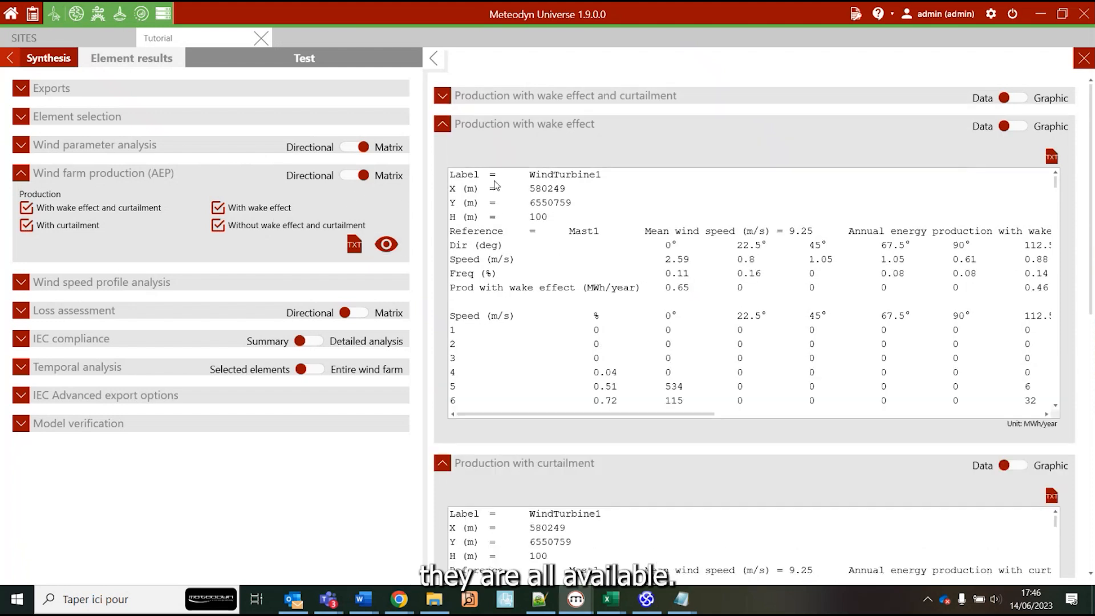
{"action": "left_click", "coordinate": [498, 127]}
{"action": "left_click", "coordinate": [502, 157]}
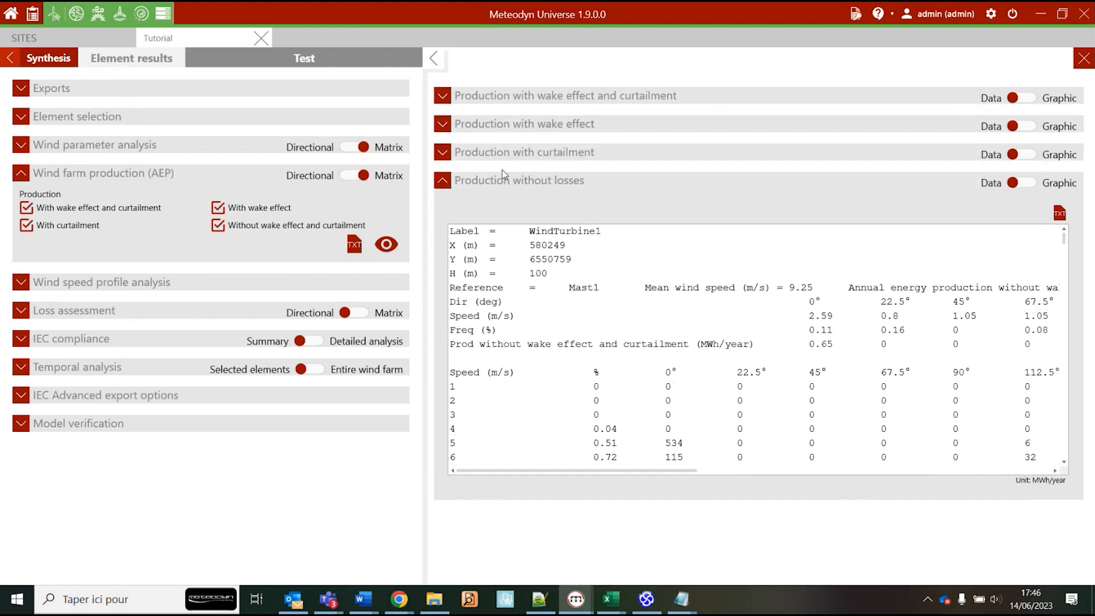
{"action": "left_click", "coordinate": [504, 181]}
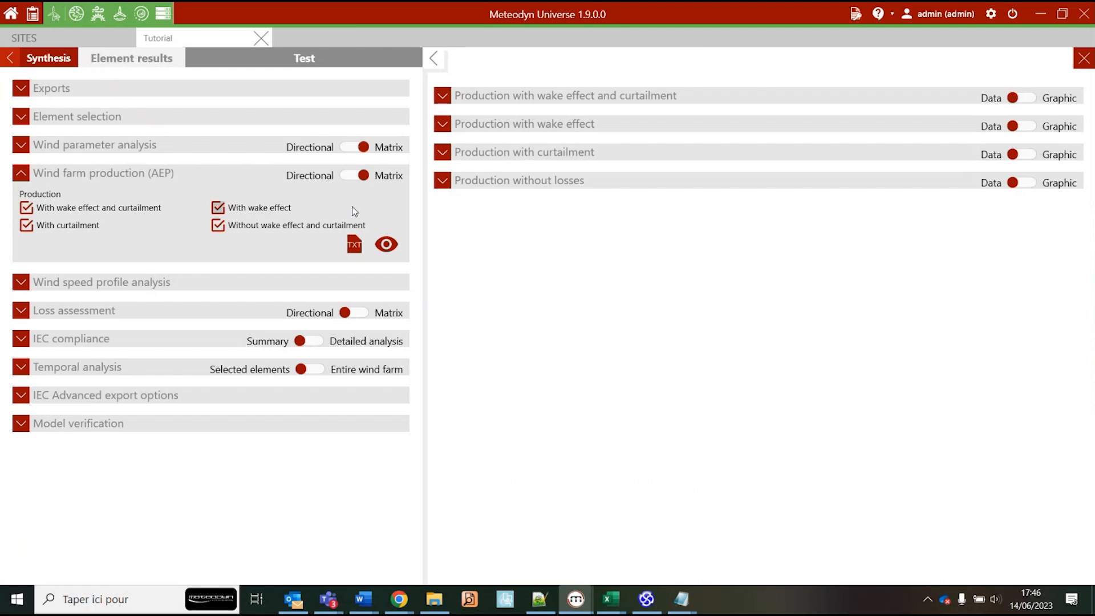
Close the wind farm production section, display the wind speed profile analysis results and examine the wind profile for each direction.
{"action": "left_click", "coordinate": [71, 180]}
{"action": "left_click", "coordinate": [96, 206]}
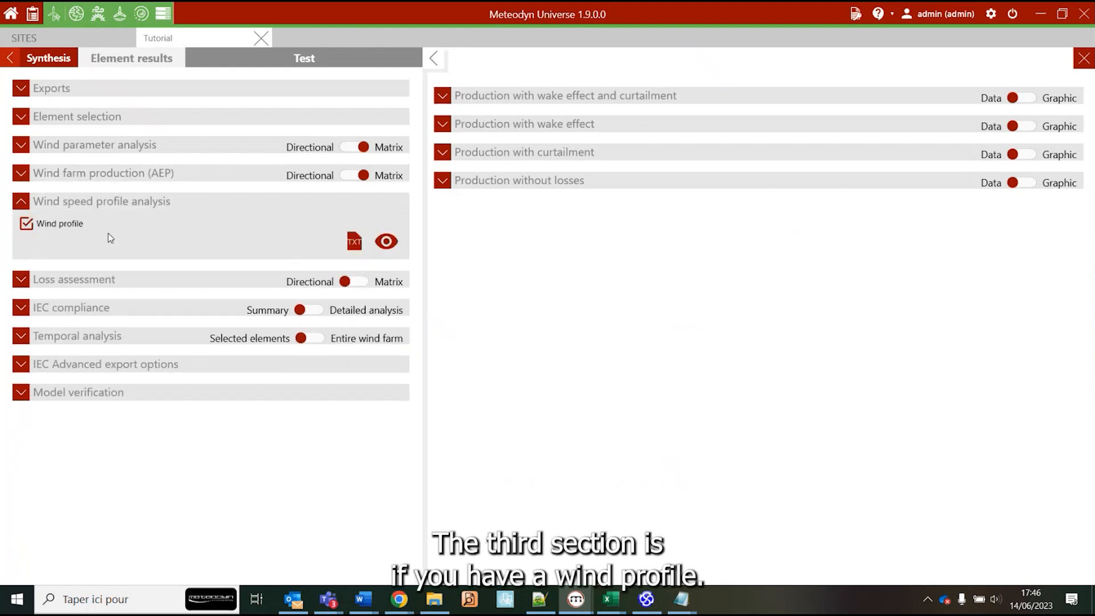
{"action": "left_click", "coordinate": [386, 242]}
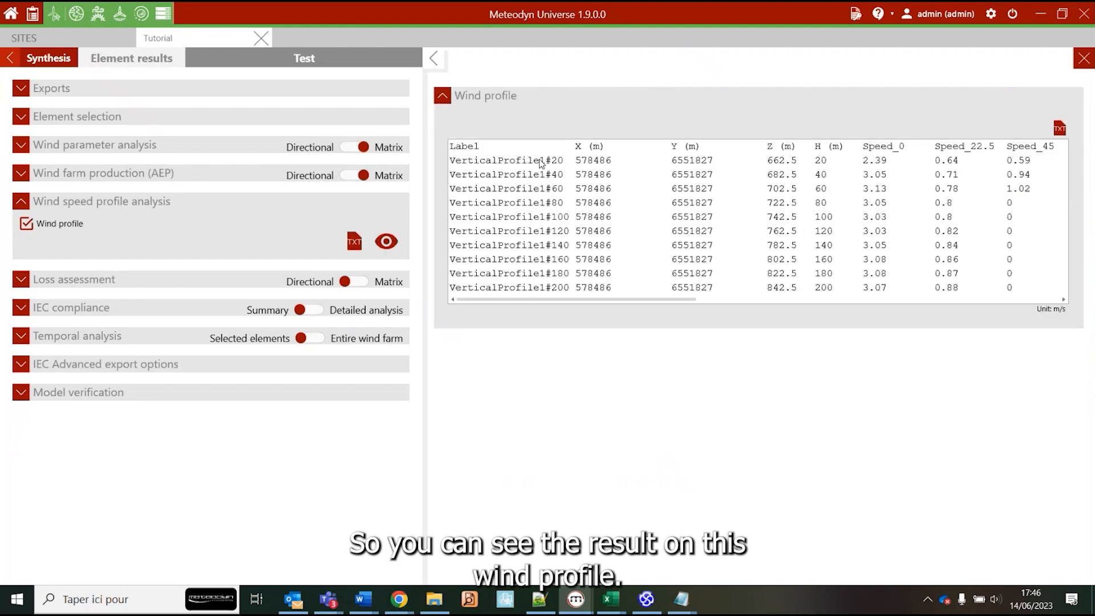
{"action": "mouse_move", "coordinate": [572, 301]}
{"action": "left_mouse_down"}
{"action": "mouse_move", "coordinate": [815, 301]}
{"action": "mouse_move", "coordinate": [614, 314]}
{"action": "mouse_move", "coordinate": [876, 295]}
{"action": "mouse_move", "coordinate": [572, 299]}
{"action": "left_mouse_up"}
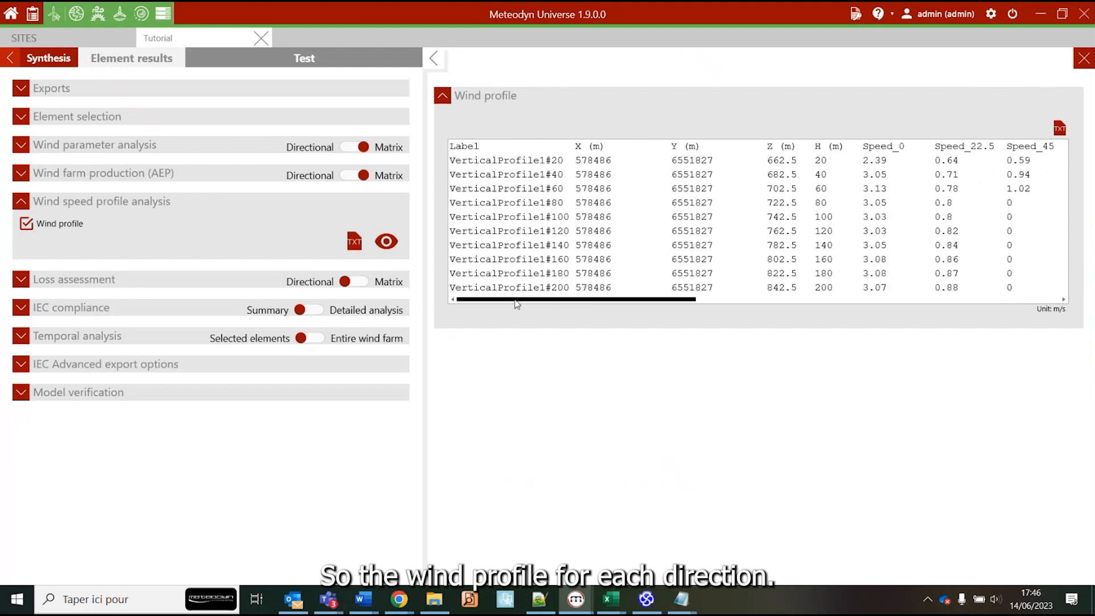
Close the wind speed profile analysis and display the directional loss assessment results by element and direction.
{"action": "left_click", "coordinate": [86, 204]}
{"action": "left_click", "coordinate": [86, 234]}
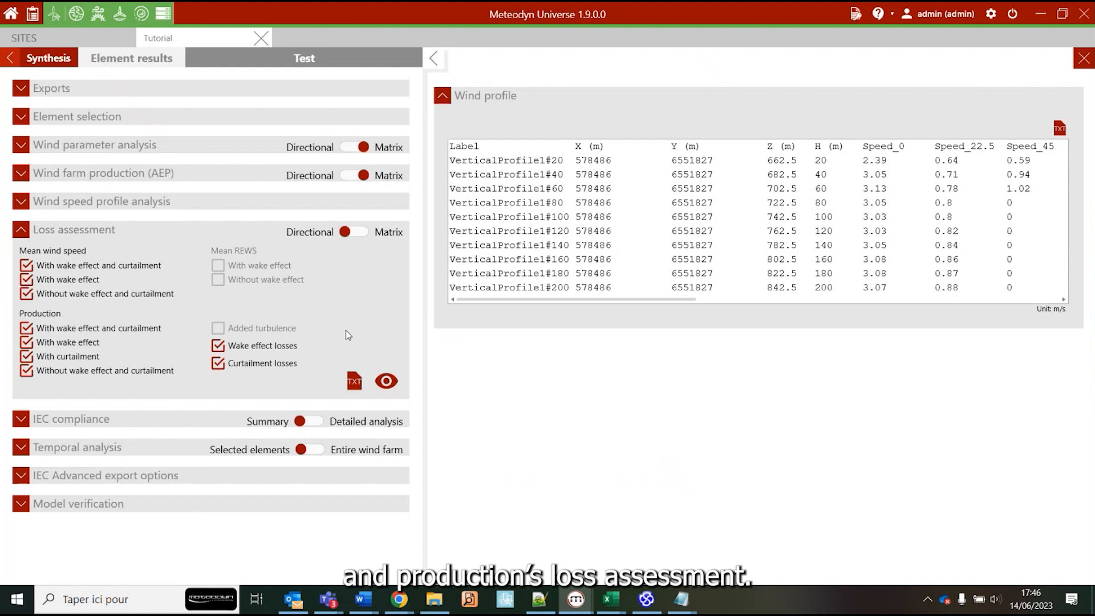
{"action": "left_click", "coordinate": [386, 381]}
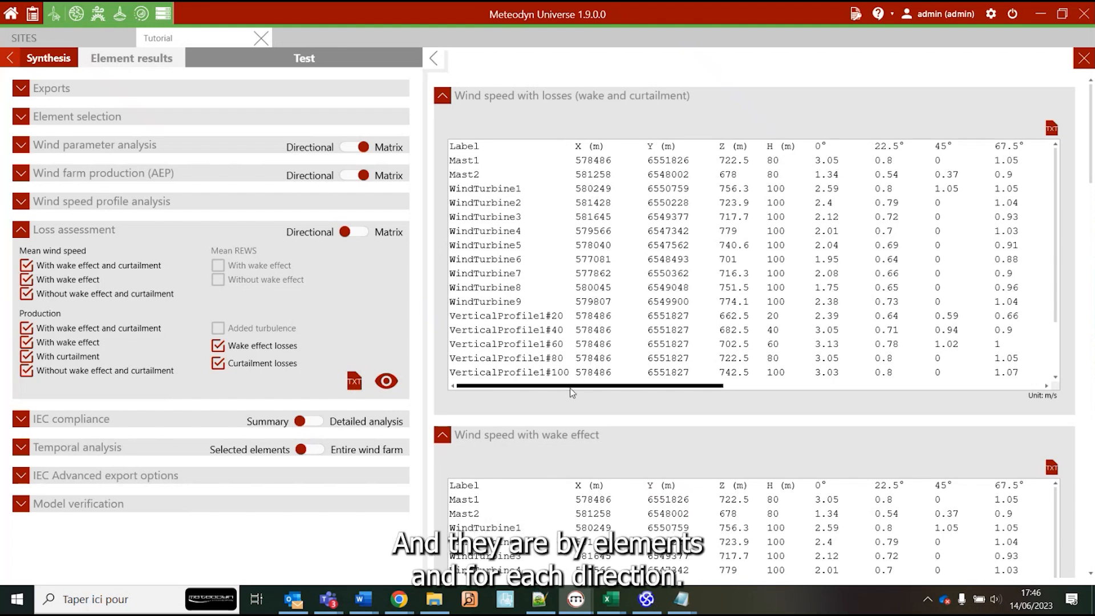
{"action": "mouse_move", "coordinate": [570, 388]}
{"action": "left_mouse_down"}
{"action": "mouse_move", "coordinate": [887, 390]}
{"action": "mouse_move", "coordinate": [572, 391]}
{"action": "left_mouse_up"}
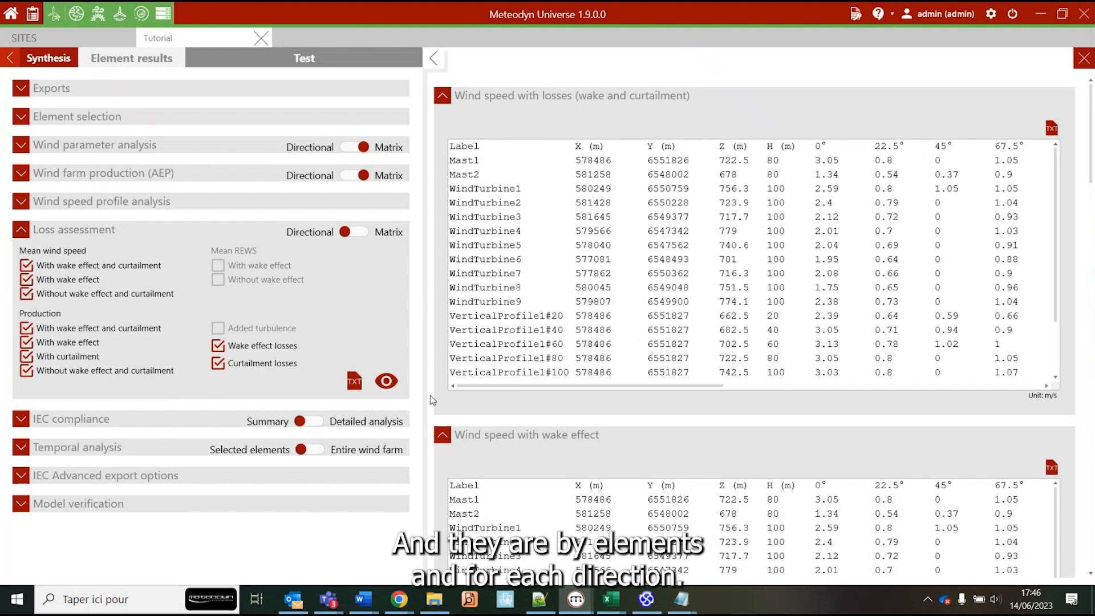
Switch the loss assessment to Matrix, display its results and close the section.
{"action": "left_click", "coordinate": [360, 231]}
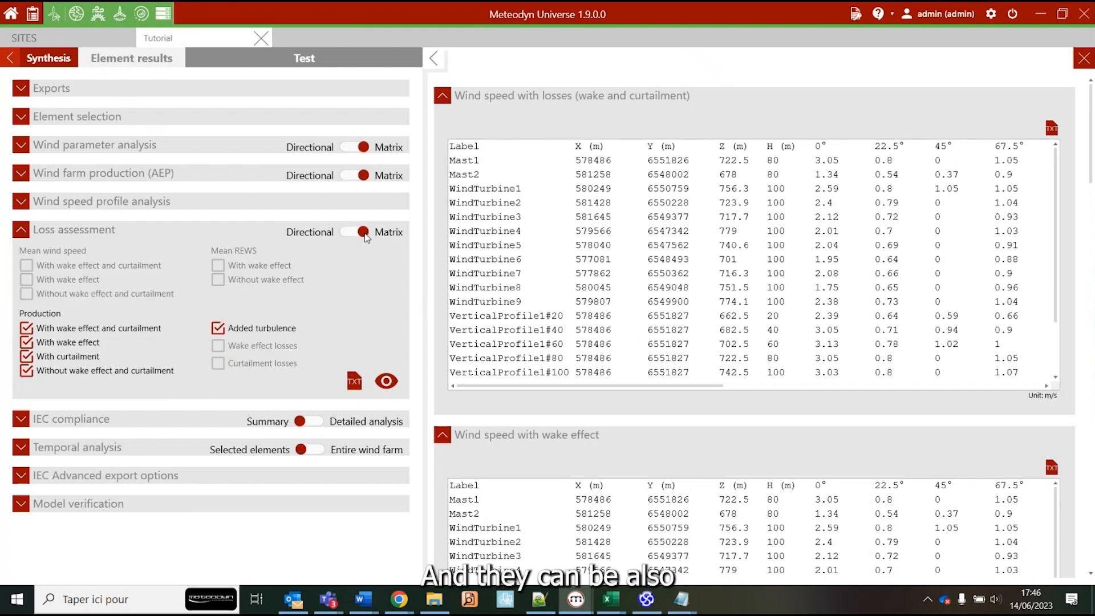
{"action": "left_click", "coordinate": [386, 381]}
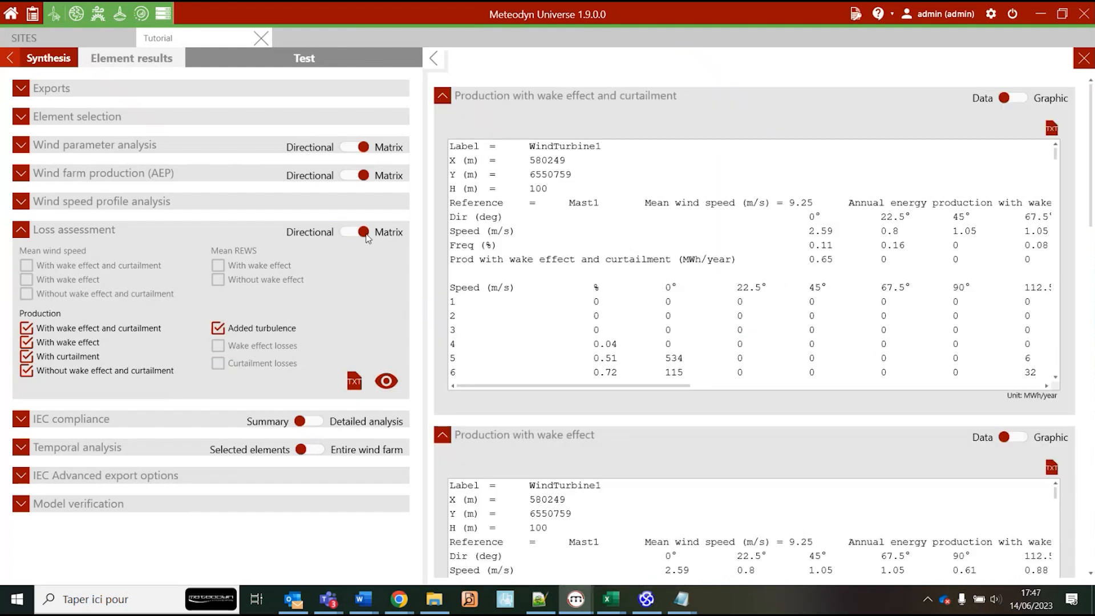
{"action": "left_click", "coordinate": [240, 229]}
Display the IEC compliance summary of the terrain complexity analysis and examine the complexity columns for each wind turbine.
{"action": "left_click", "coordinate": [21, 258]}
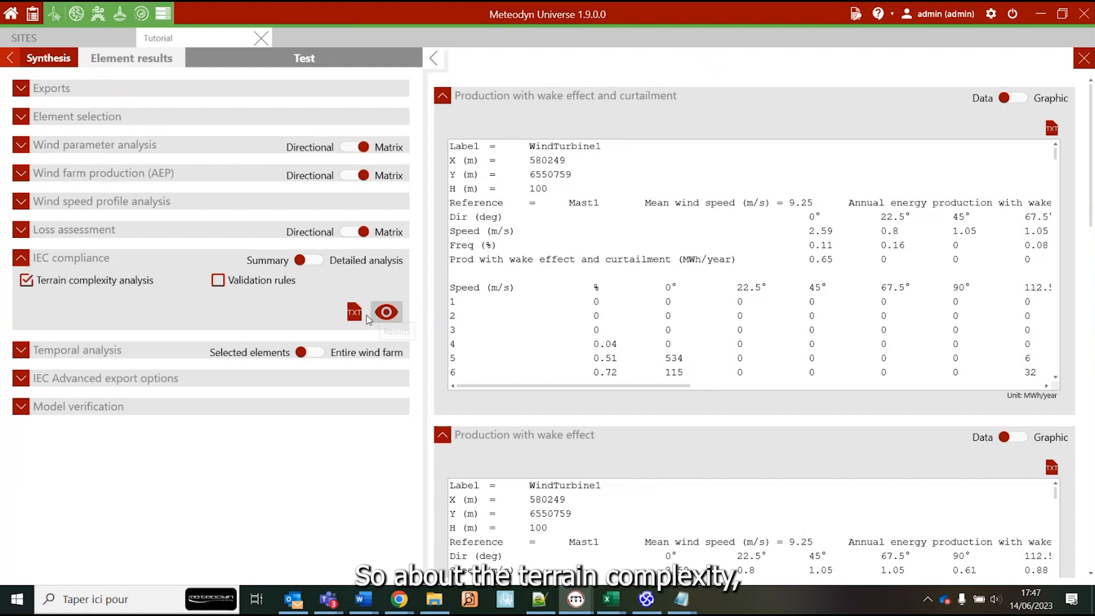
{"action": "left_click", "coordinate": [382, 312]}
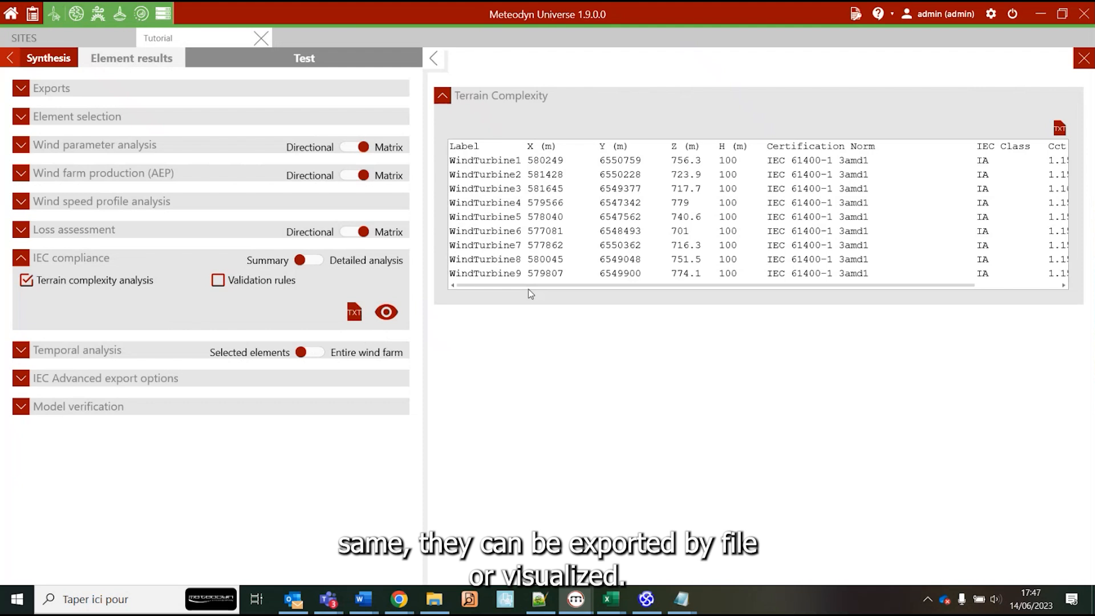
{"action": "left_click_drag", "start_coordinate": [568, 285], "coordinate": [767, 293]}
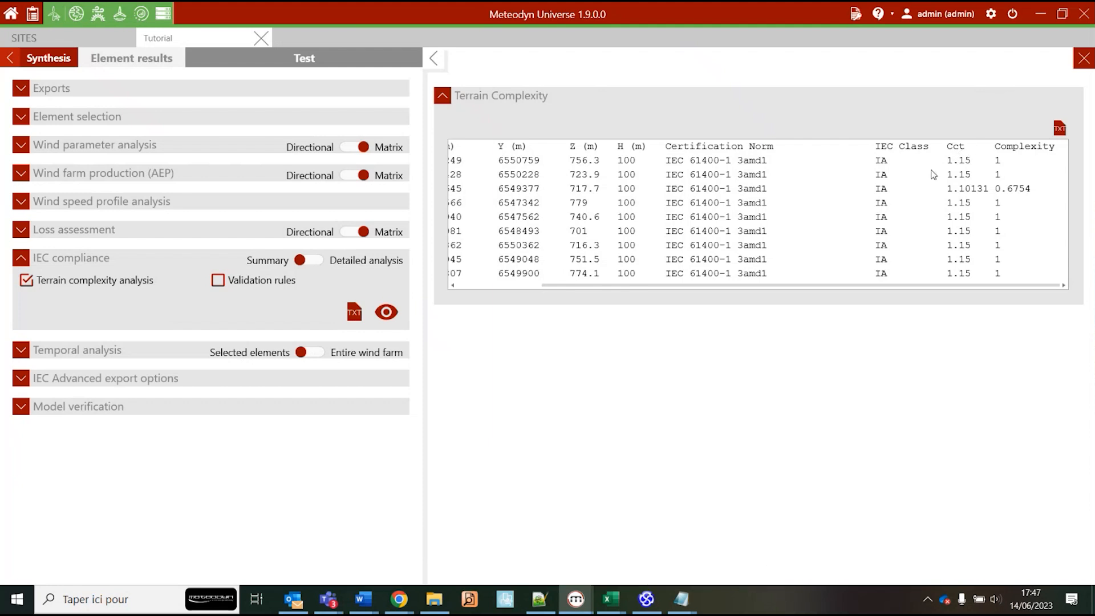
Switch IEC compliance to Detailed analysis and examine WindTurbine1's terrain variation and slope, energy per sector and sector status.
{"action": "left_click", "coordinate": [306, 262]}
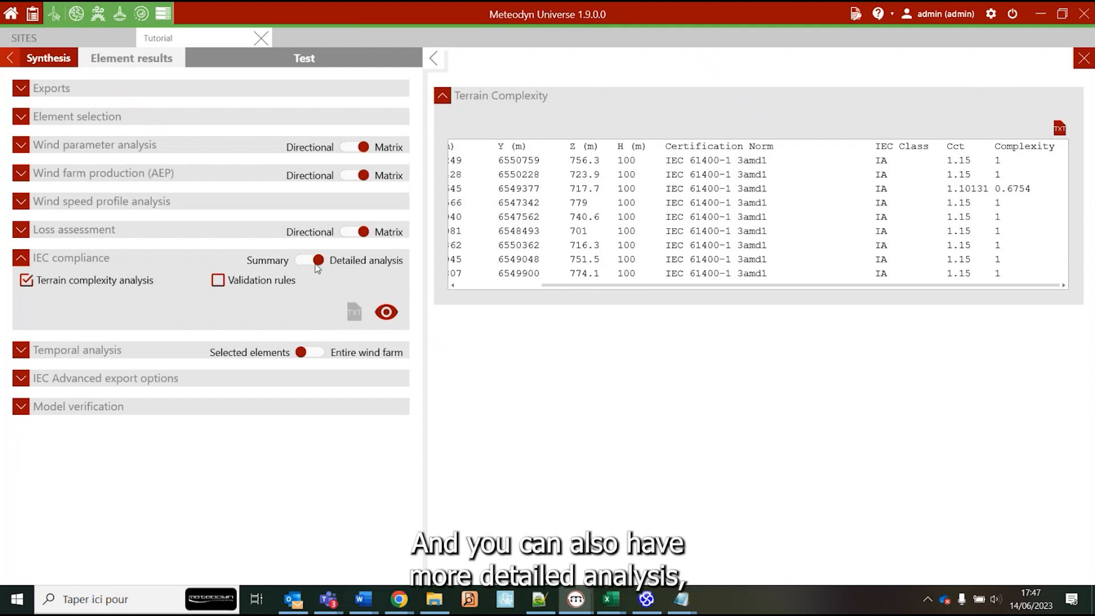
{"action": "left_click", "coordinate": [386, 313]}
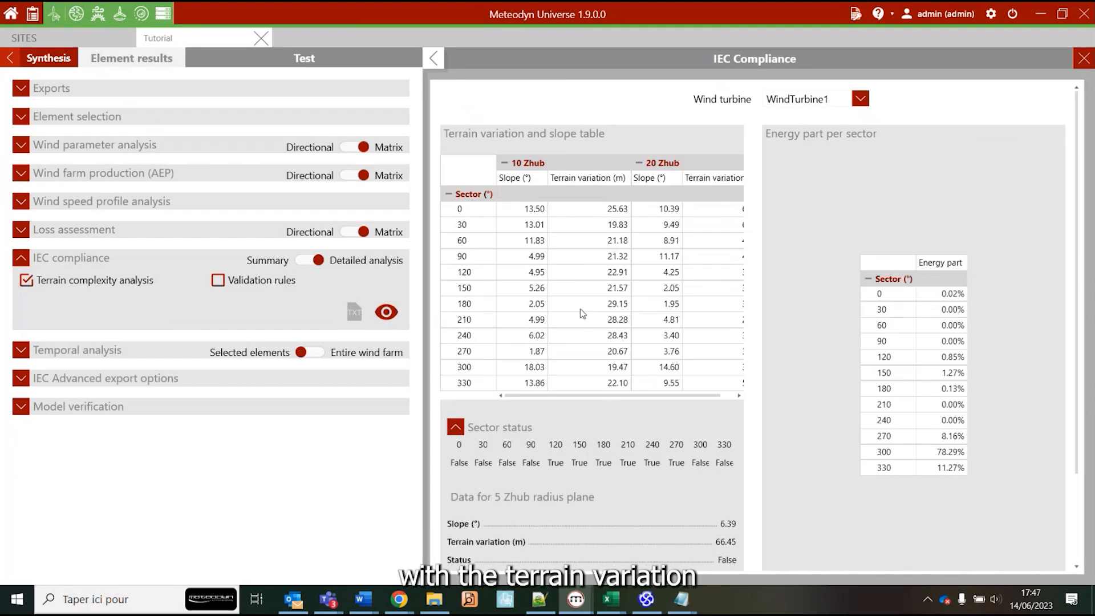
{"action": "scroll", "coordinate": [884, 375], "scroll_direction": "down", "scroll_amount": 3}
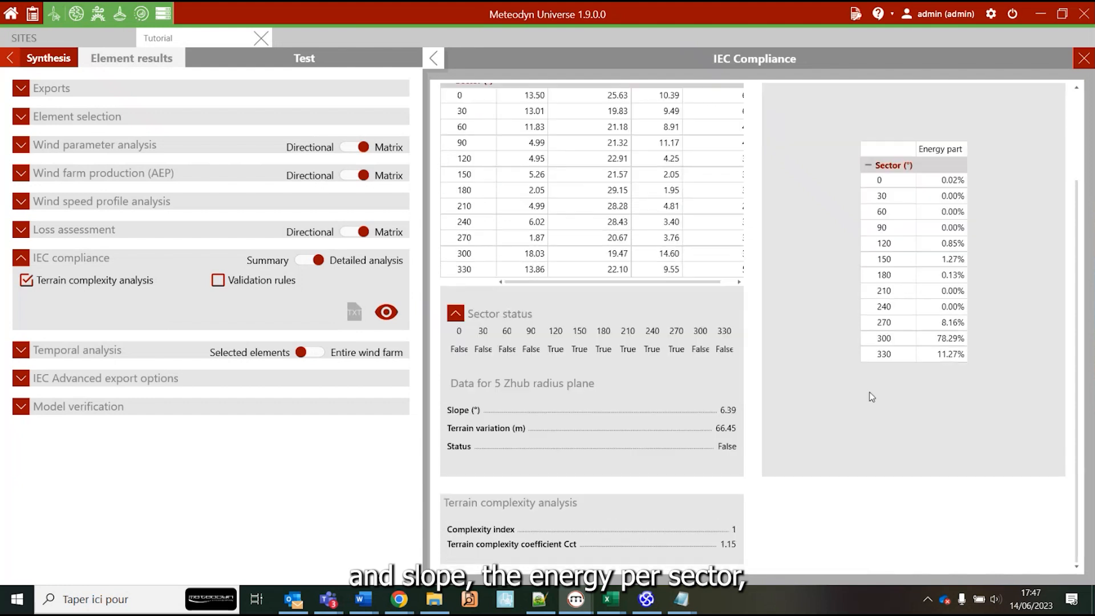
{"action": "scroll", "coordinate": [525, 357], "scroll_direction": "up", "scroll_amount": 3}
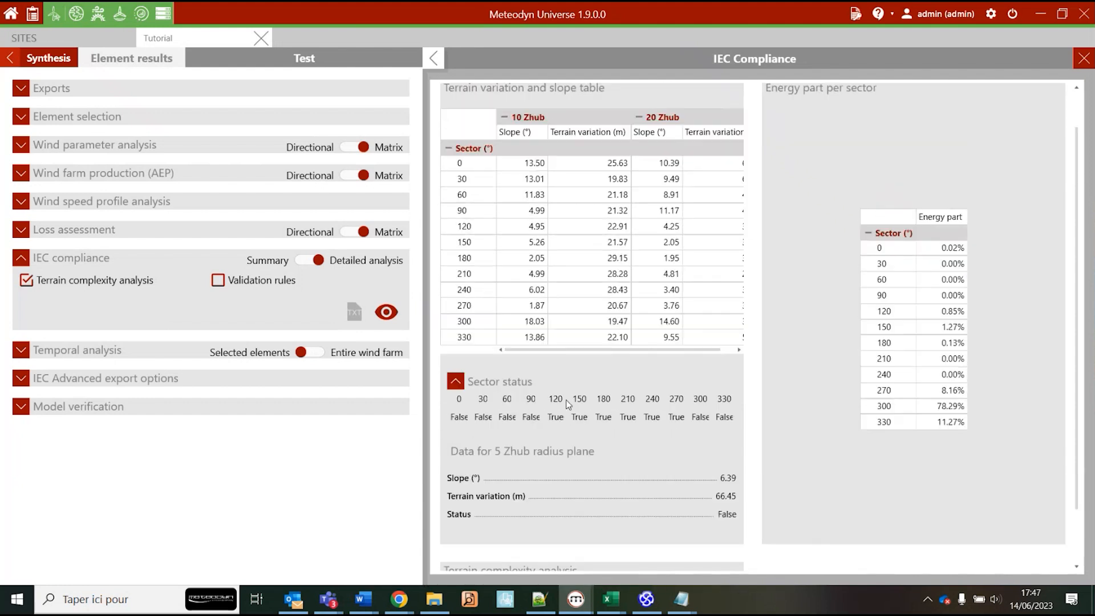
{"action": "scroll", "coordinate": [536, 482], "scroll_direction": "down", "scroll_amount": 3}
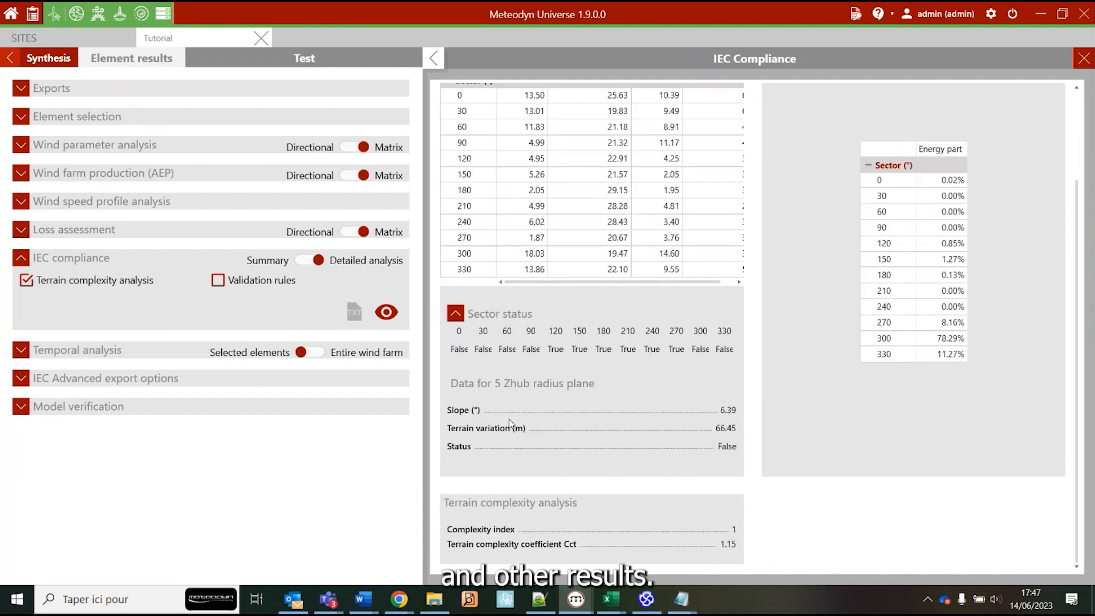
{"action": "scroll", "coordinate": [584, 425], "scroll_direction": "up", "scroll_amount": 3}
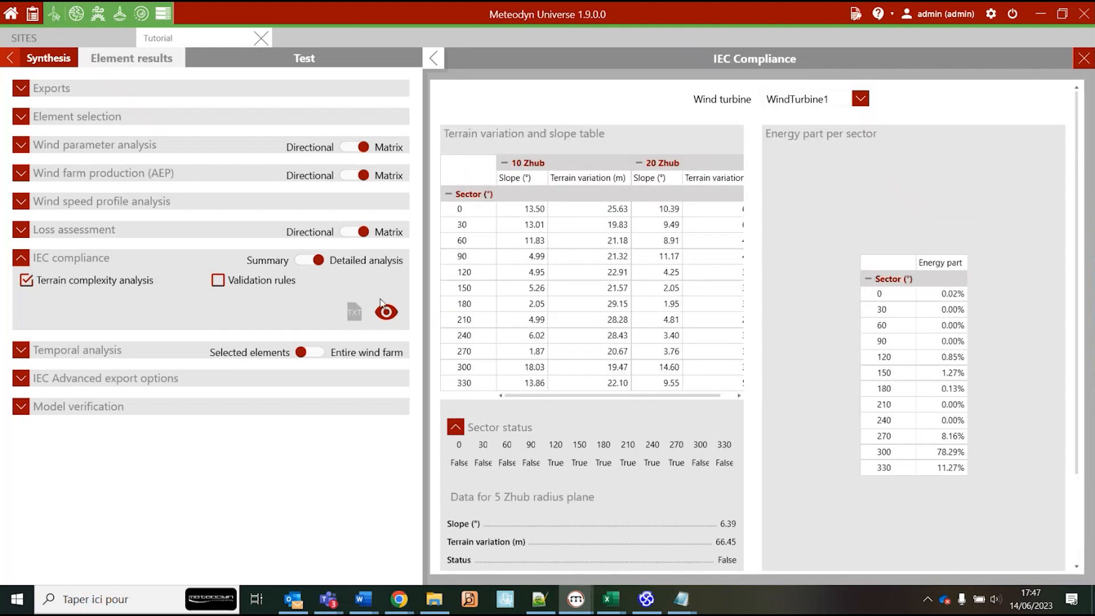
Select Validation rules for the detailed IEC compliance analysis, display the results and examine each criterion for WindTurbine1.
{"action": "left_click", "coordinate": [257, 285]}
{"action": "left_click", "coordinate": [383, 315]}
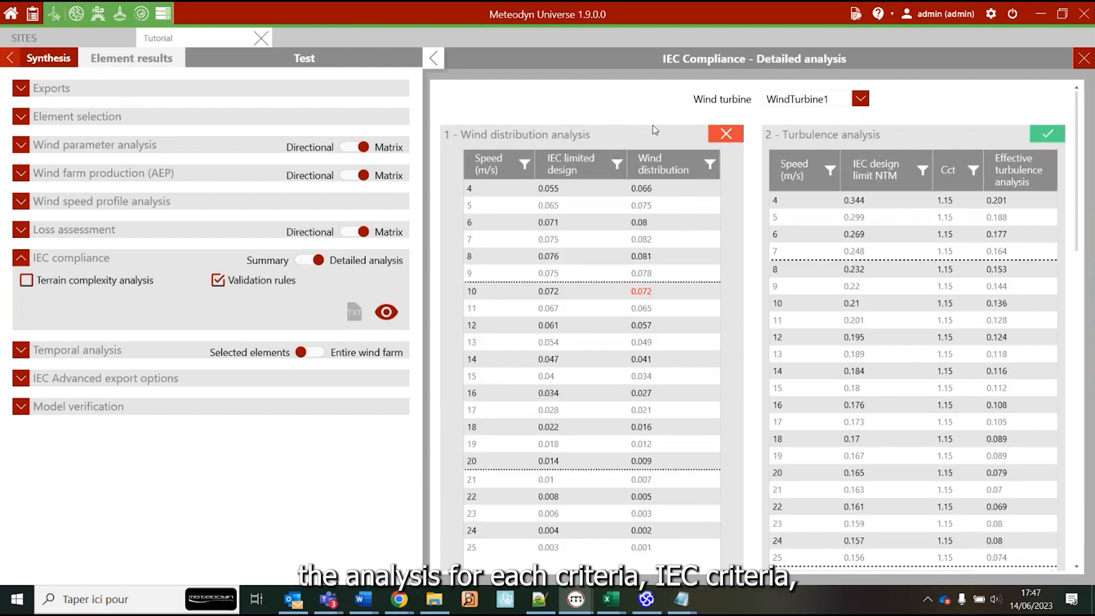
{"action": "scroll", "coordinate": [687, 337], "scroll_direction": "down", "scroll_amount": 5}
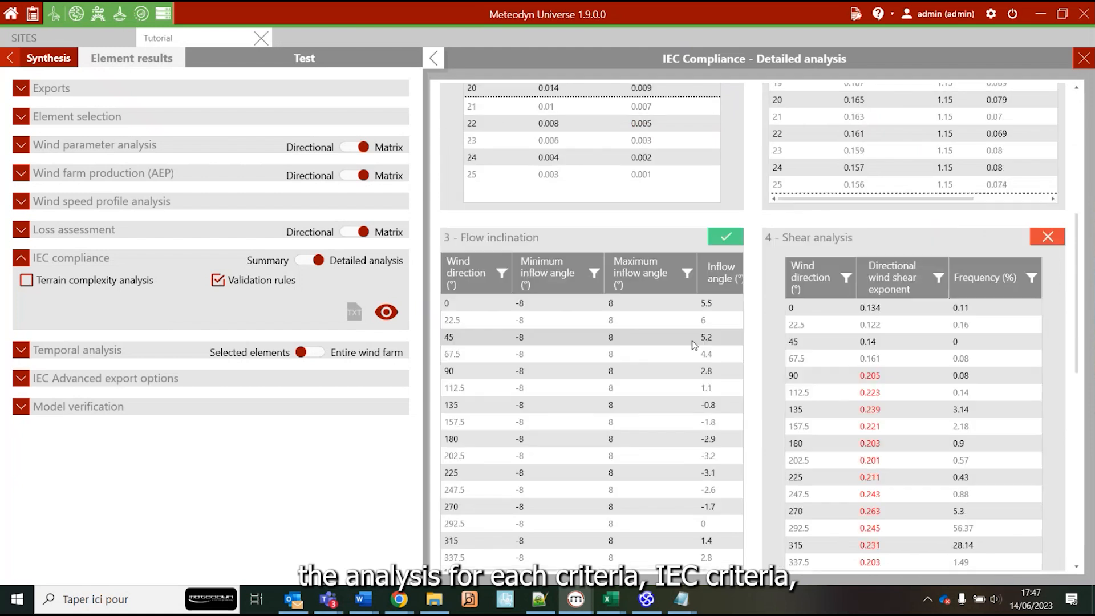
{"action": "scroll", "coordinate": [495, 325], "scroll_direction": "up", "scroll_amount": 5}
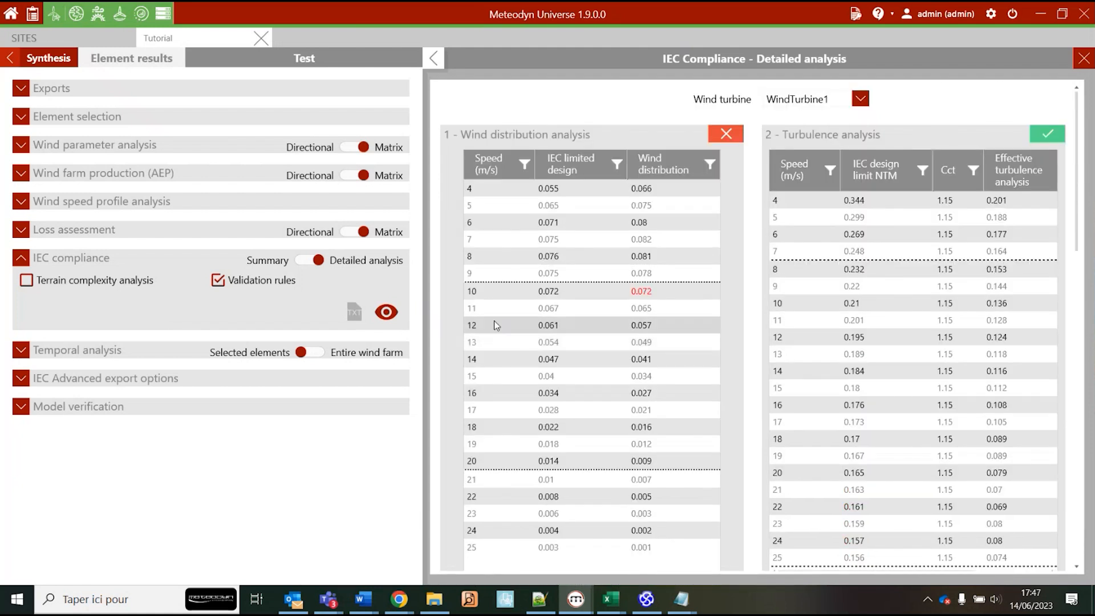
Switch IEC compliance back to Summary, display the validation rules for all turbines and close the section.
{"action": "left_click", "coordinate": [309, 260]}
{"action": "left_click", "coordinate": [386, 312]}
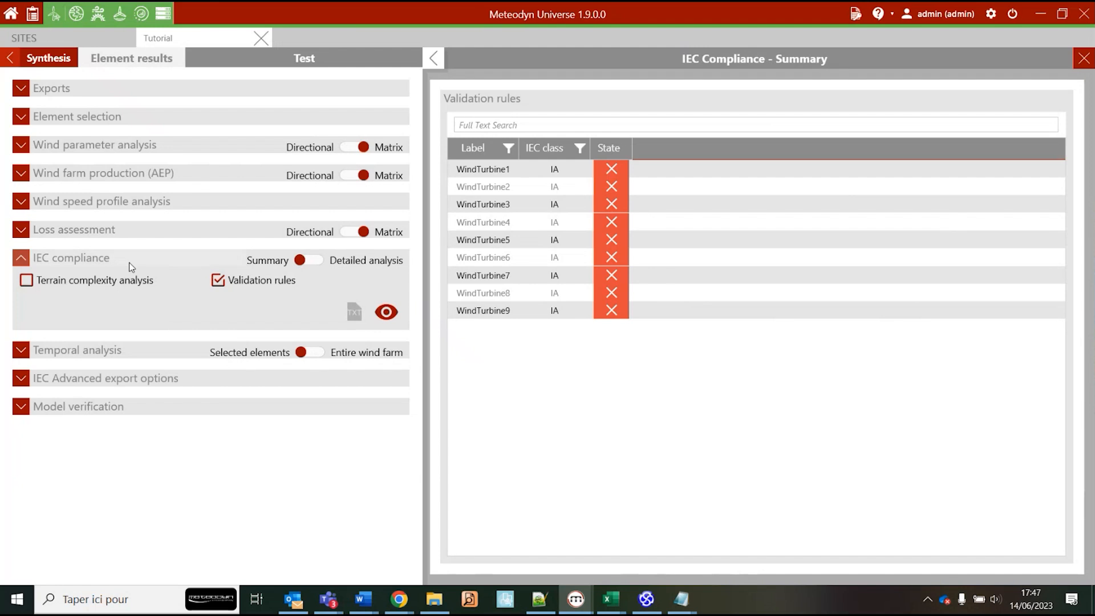
{"action": "left_click", "coordinate": [20, 258]}
Display the temporal analysis results for the selected elements and check the elements available for the complete time series.
{"action": "left_click", "coordinate": [128, 292]}
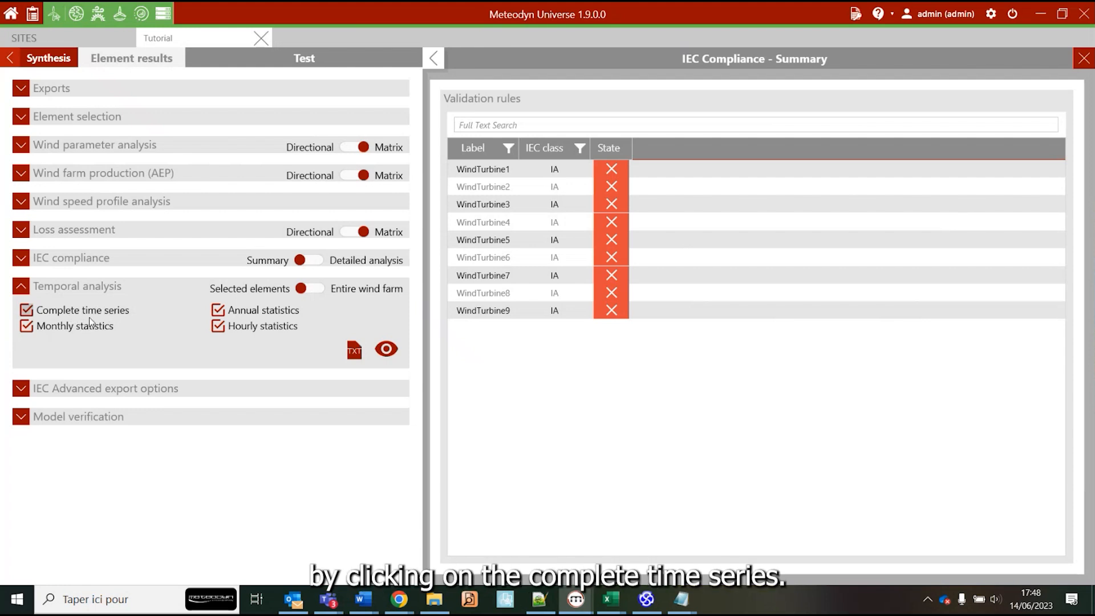
{"action": "left_click", "coordinate": [386, 349]}
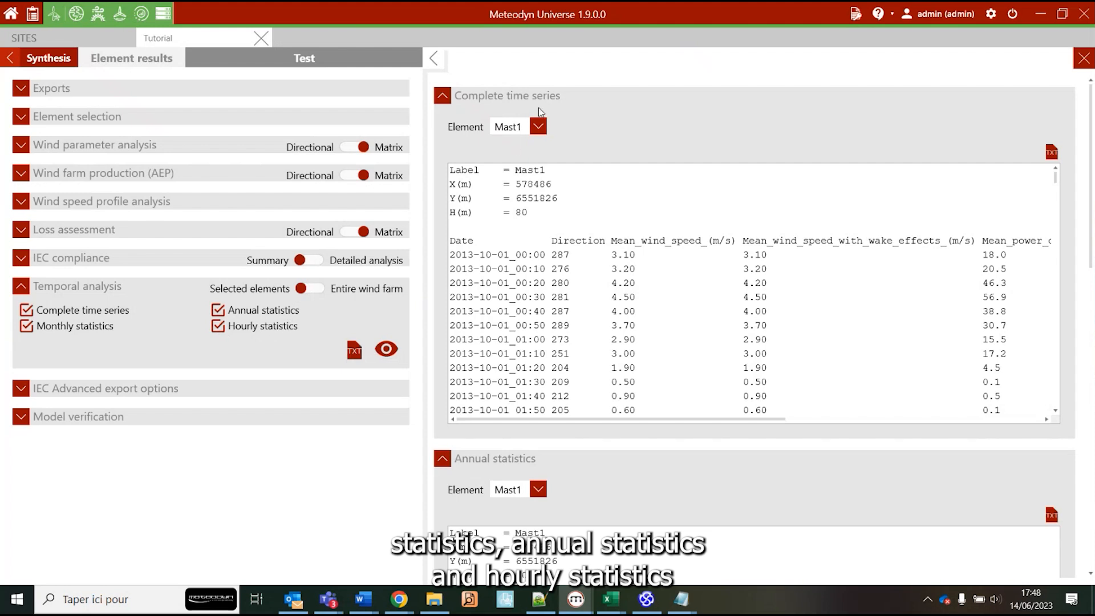
{"action": "left_click", "coordinate": [537, 126]}
{"action": "left_click", "coordinate": [654, 120]}
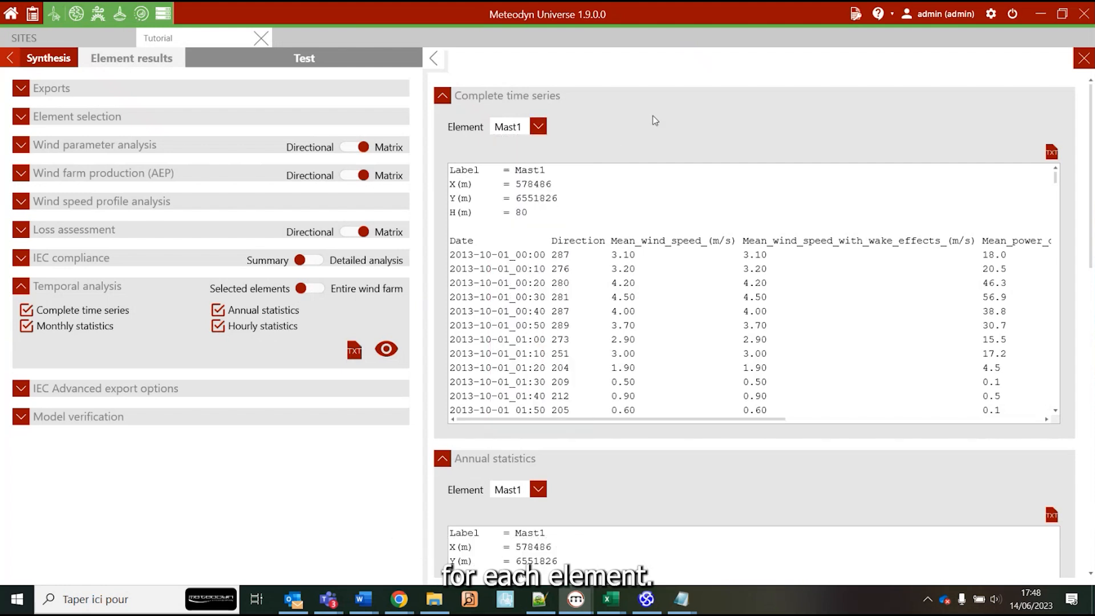
Examine the complete time series of Mast1, including wind speed, power density and ambient turbulence intensity.
{"action": "scroll", "coordinate": [871, 264], "scroll_direction": "down", "scroll_amount": 15}
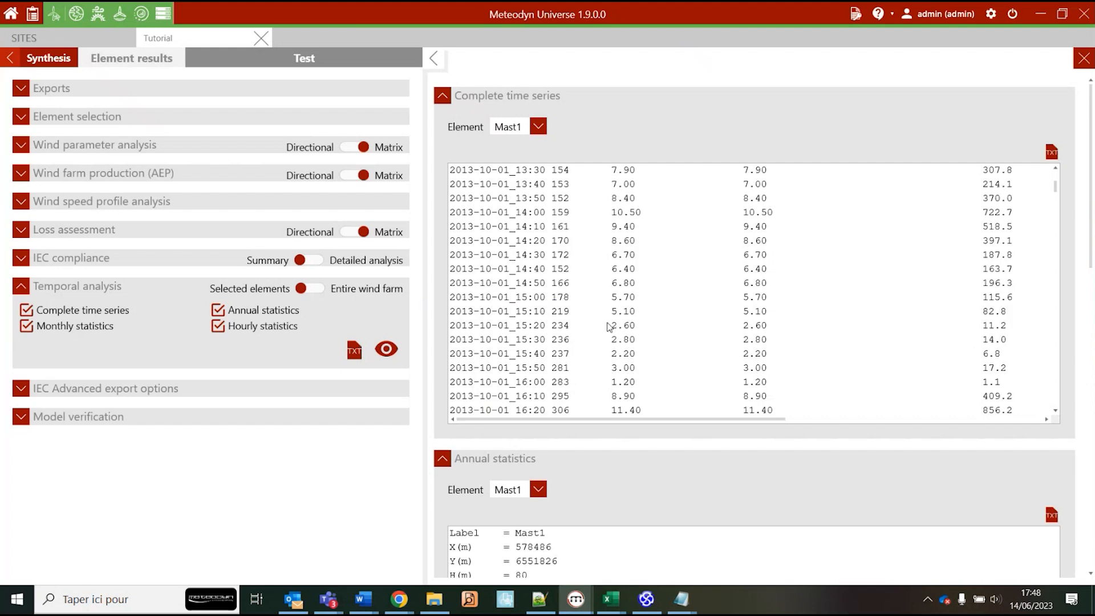
{"action": "scroll", "coordinate": [609, 326], "scroll_direction": "up", "scroll_amount": 15}
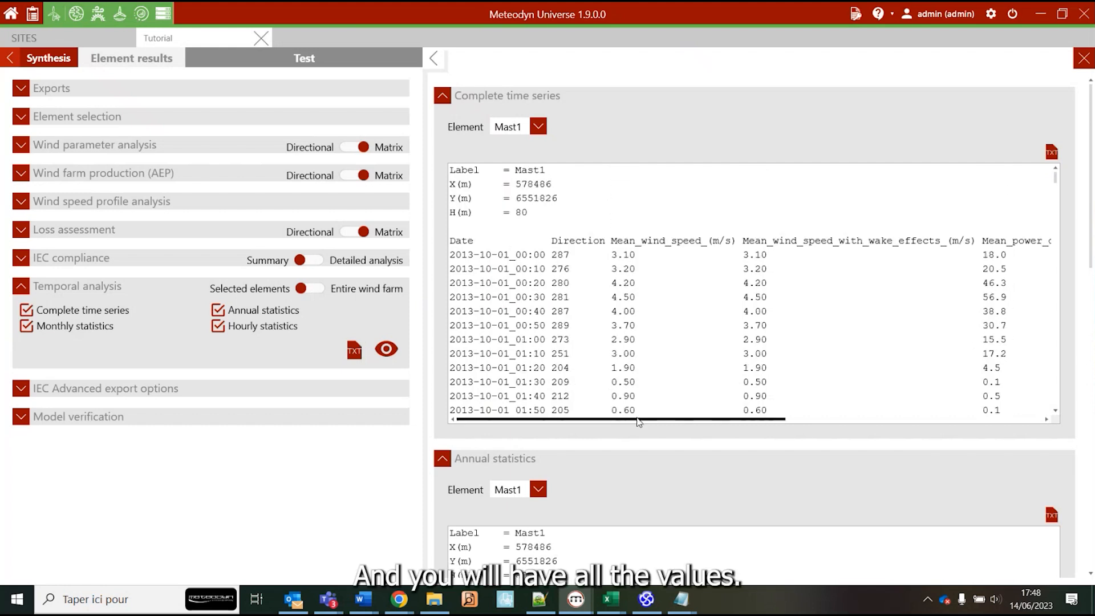
{"action": "left_click_drag", "start_coordinate": [638, 422], "coordinate": [801, 416]}
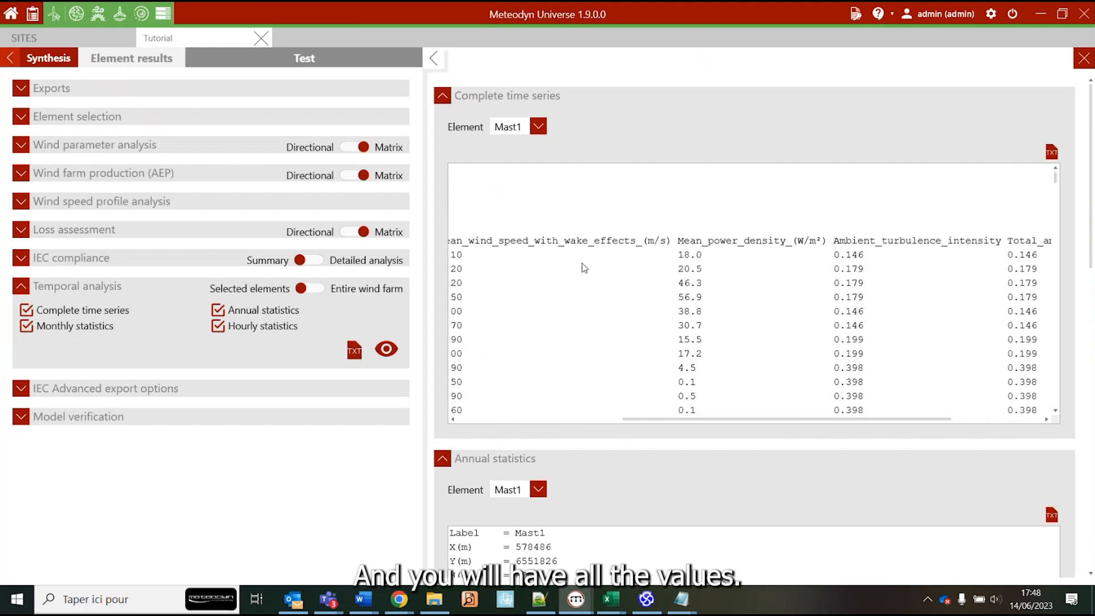
{"action": "left_click_drag", "start_coordinate": [718, 421], "coordinate": [898, 411]}
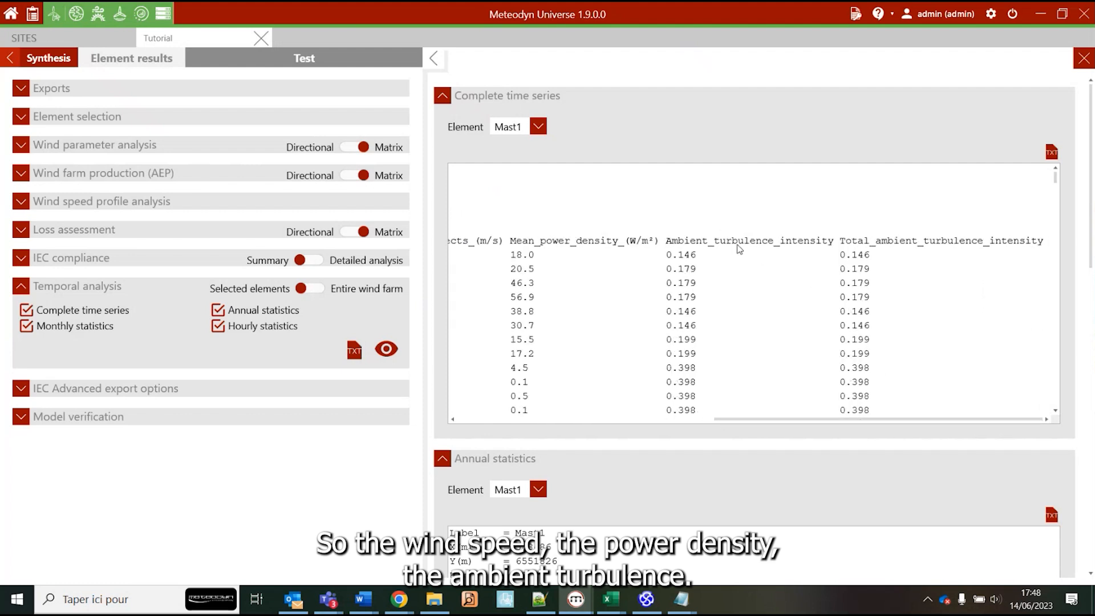
{"action": "left_click_drag", "start_coordinate": [797, 420], "coordinate": [541, 421]}
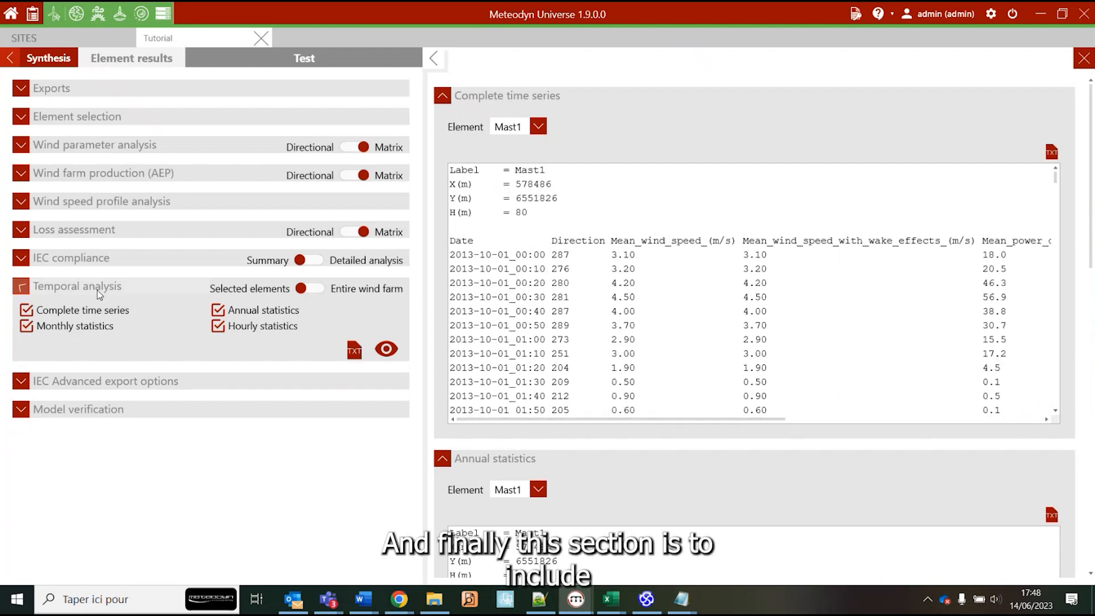
Close the temporal analysis and display the advanced IEC export with the turbulence and specific extreme turbulence global sheets included.
{"action": "left_click", "coordinate": [97, 289]}
{"action": "left_click", "coordinate": [92, 314]}
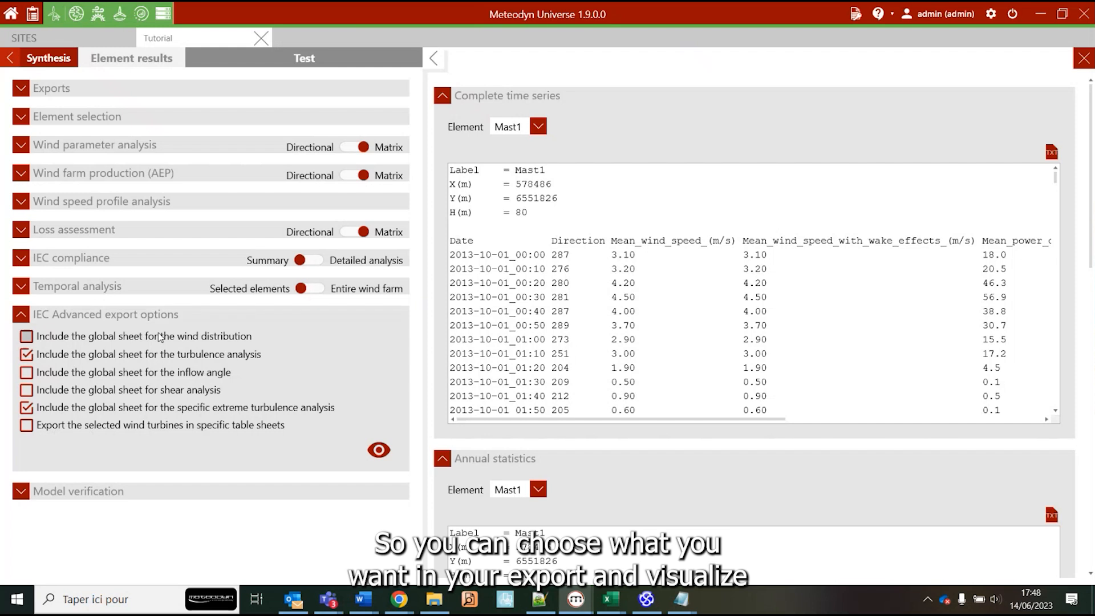
{"action": "left_click", "coordinate": [378, 451]}
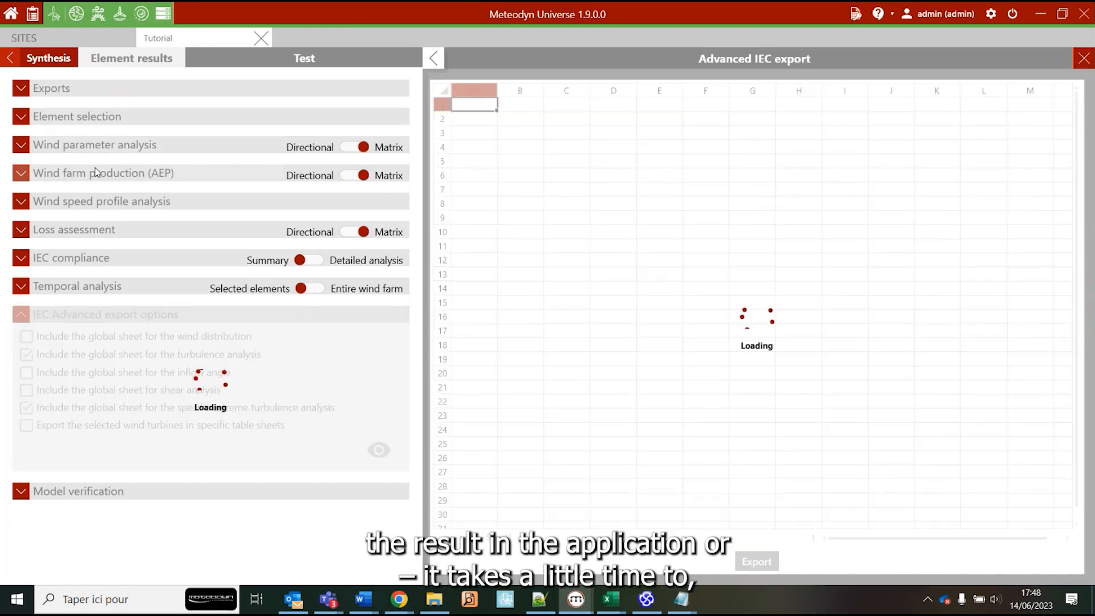
Expand the element selection and the exports section to view the available export formats.
{"action": "left_click", "coordinate": [97, 121]}
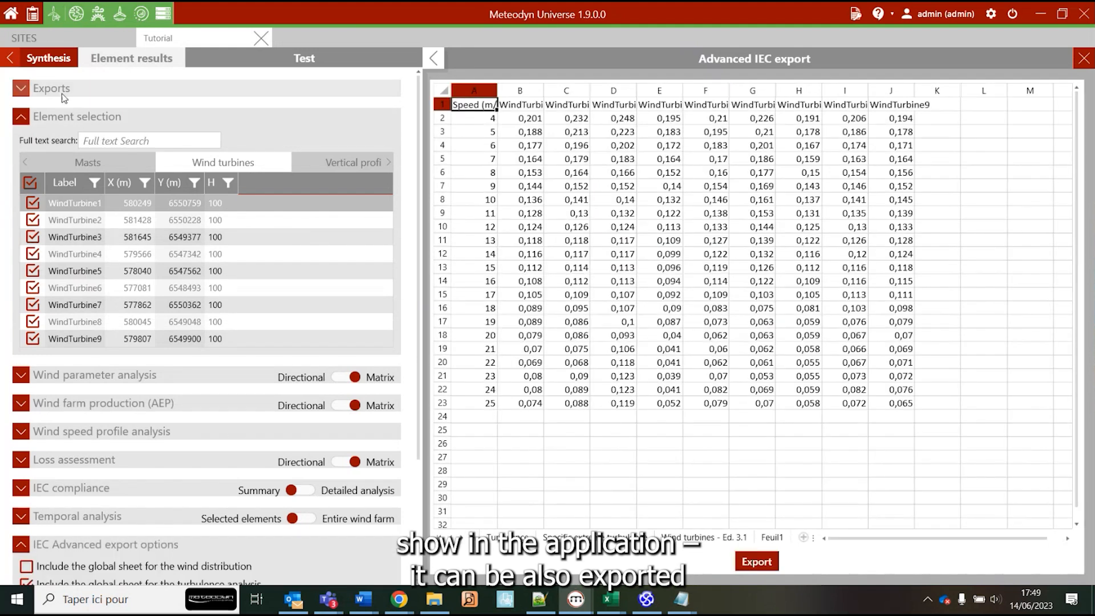
{"action": "left_click", "coordinate": [85, 92]}
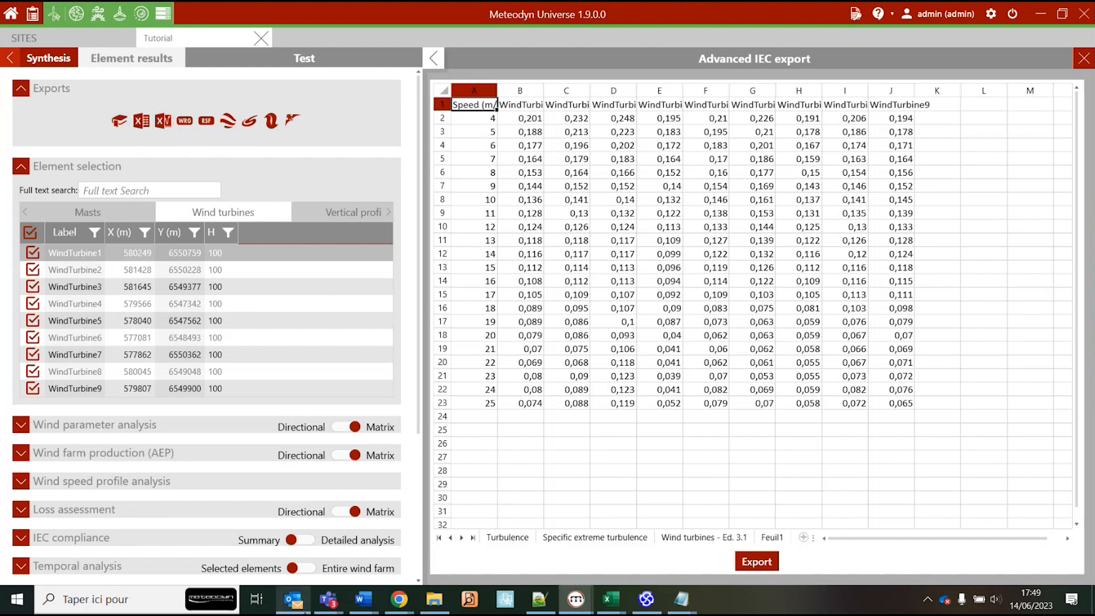
Switch to Word and look through the exported report Tutorial-Test.docx, back to the turbulence matrix of Mast1.
{"action": "mouse_move", "coordinate": [363, 598]}
{"action": "left_click", "coordinate": [422, 561]}
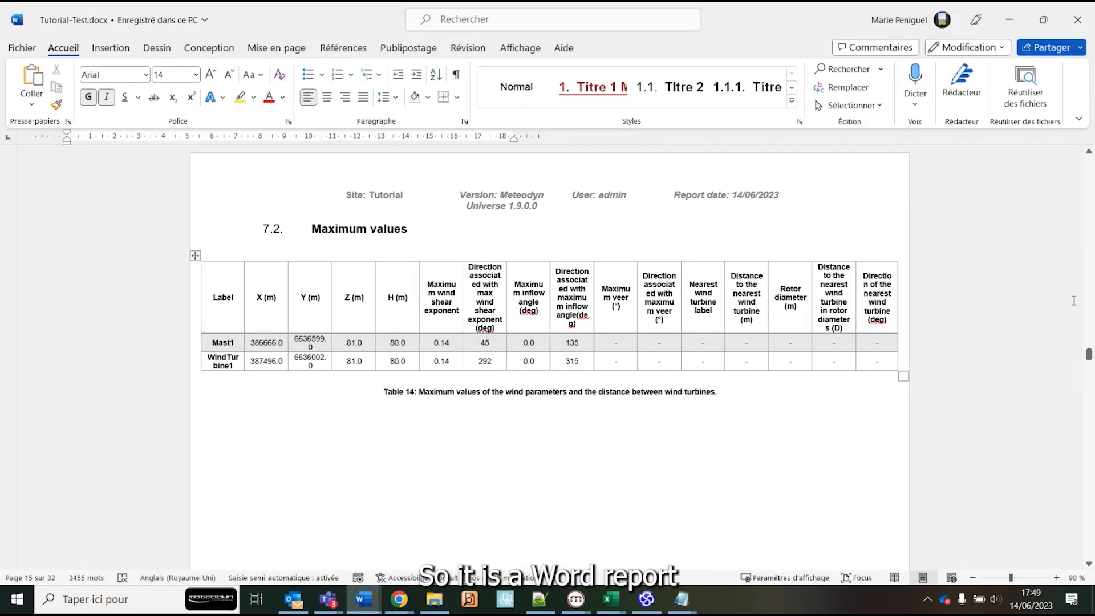
{"action": "left_click_drag", "start_coordinate": [1089, 354], "coordinate": [1089, 301]}
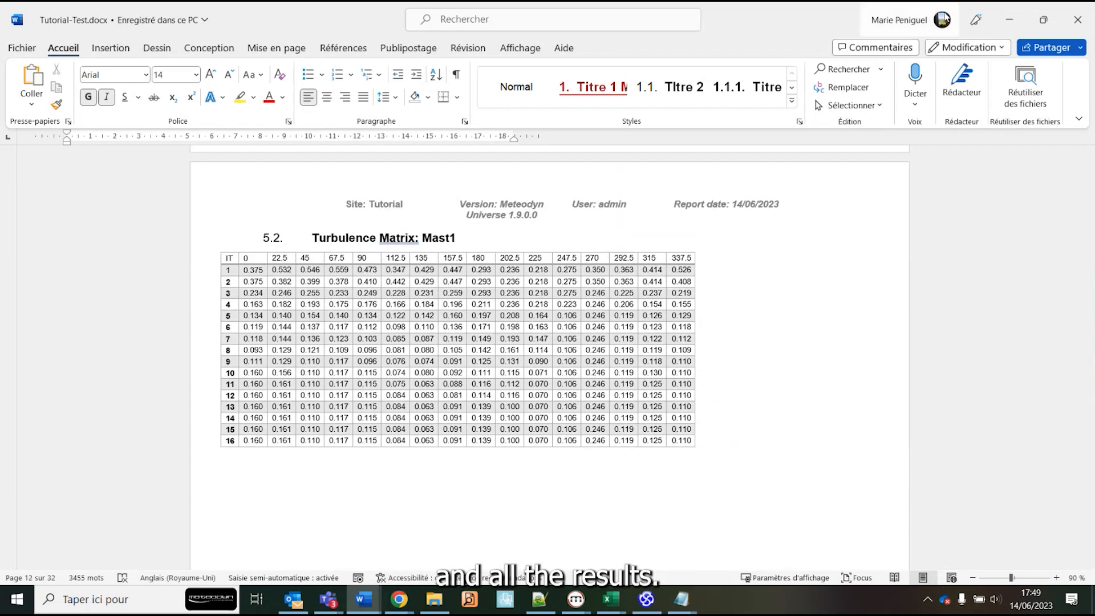
Switch to Excel and look through the Mean sheet of Tutorial_S2.xlsx, from the wind turbine labels to the Weibull, production and capacity factor columns.
{"action": "left_click", "coordinate": [1004, 27]}
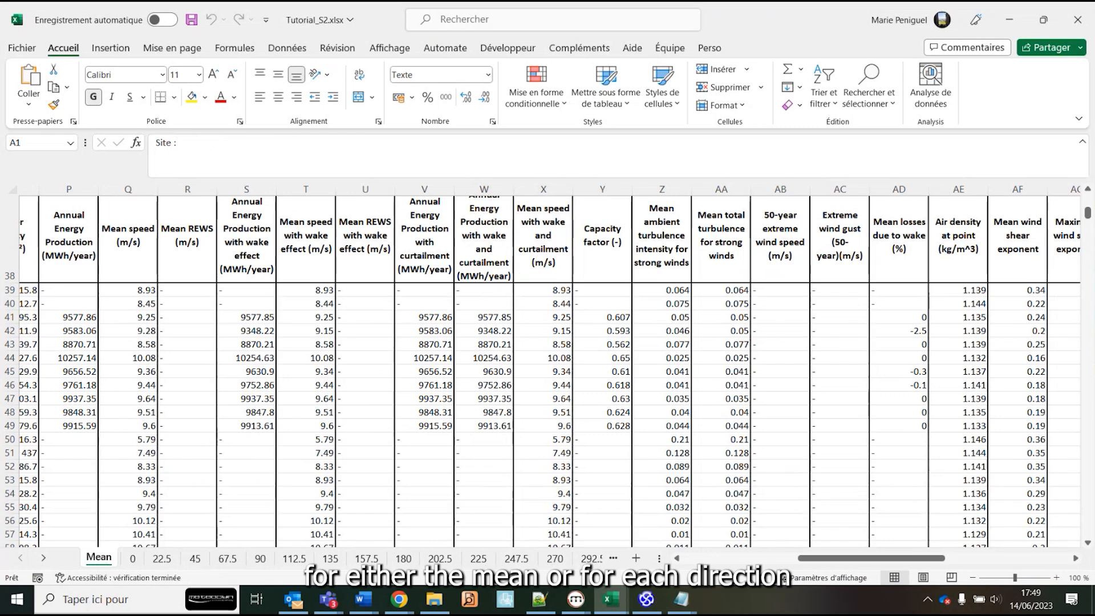
{"action": "left_click_drag", "start_coordinate": [834, 558], "coordinate": [719, 559]}
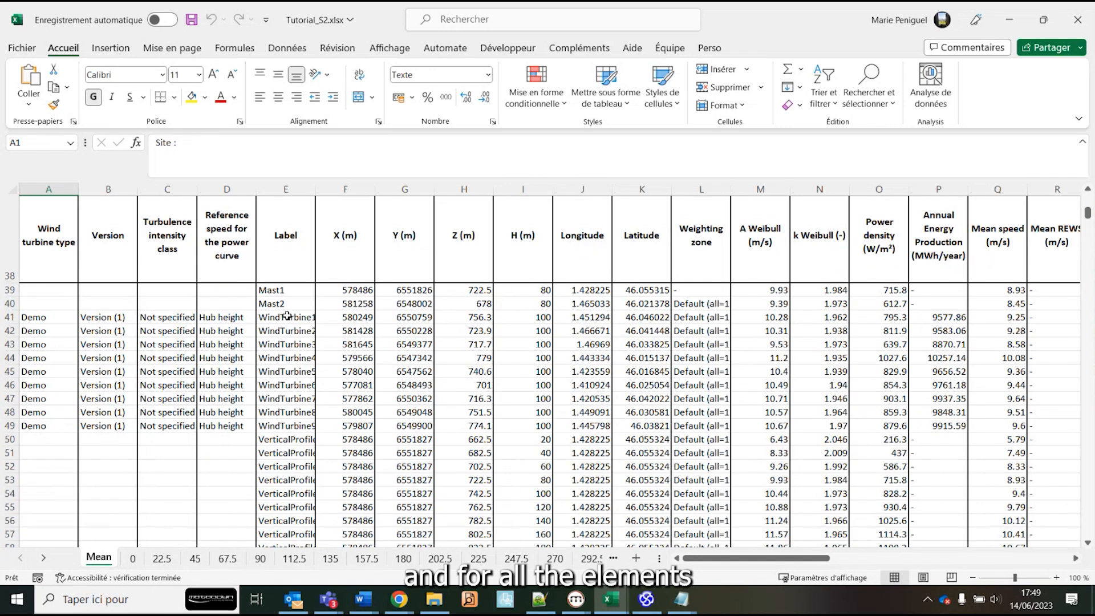
{"action": "left_click_drag", "start_coordinate": [287, 316], "coordinate": [287, 493]}
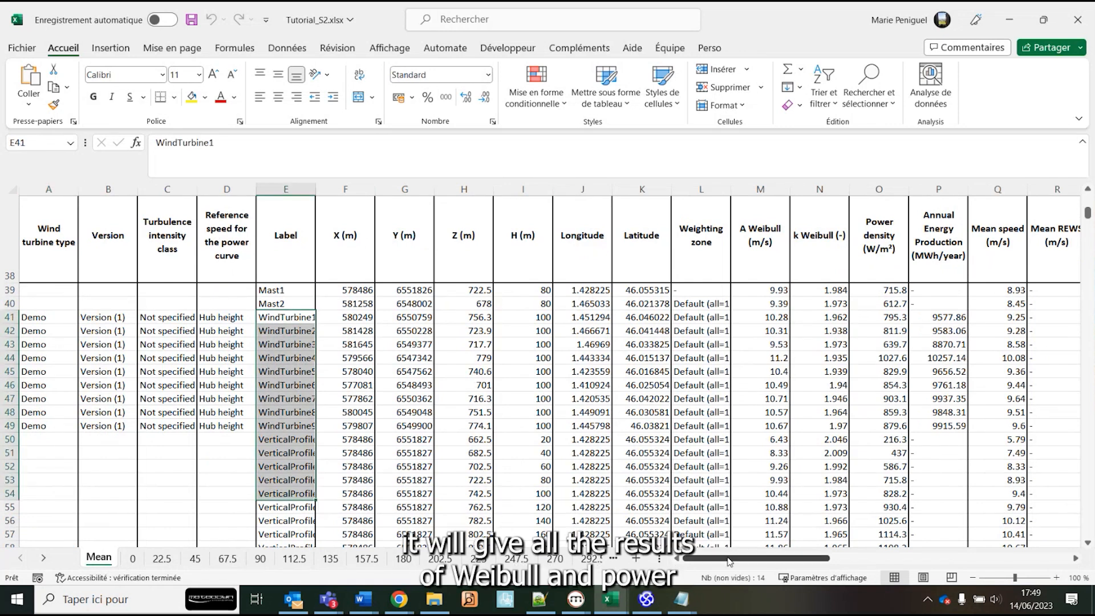
{"action": "left_click_drag", "start_coordinate": [728, 562], "coordinate": [793, 559]}
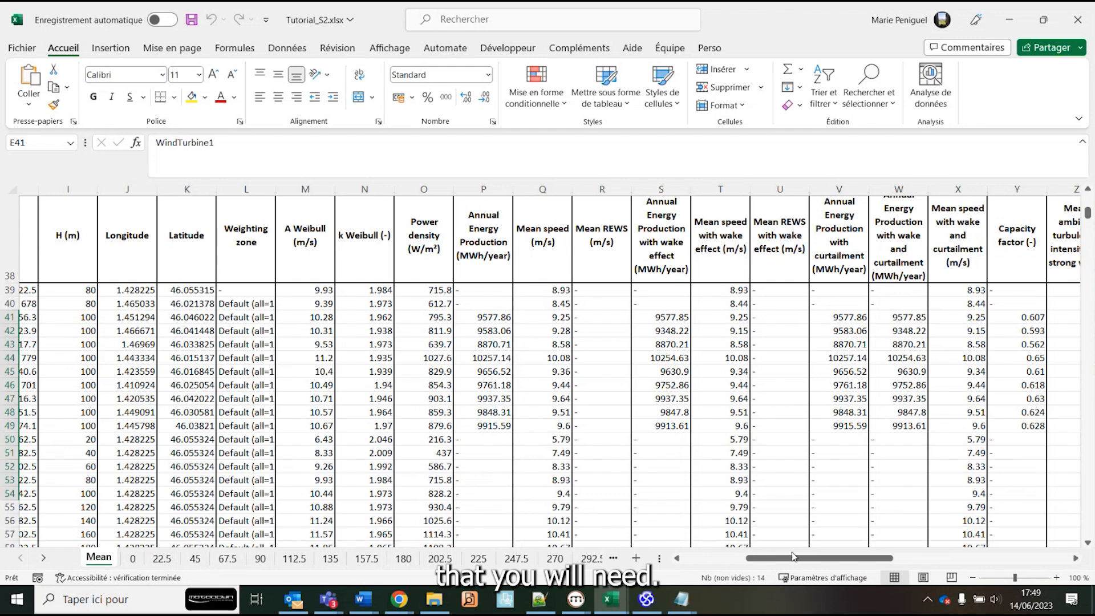
{"action": "left_click_drag", "start_coordinate": [798, 558], "coordinate": [731, 559]}
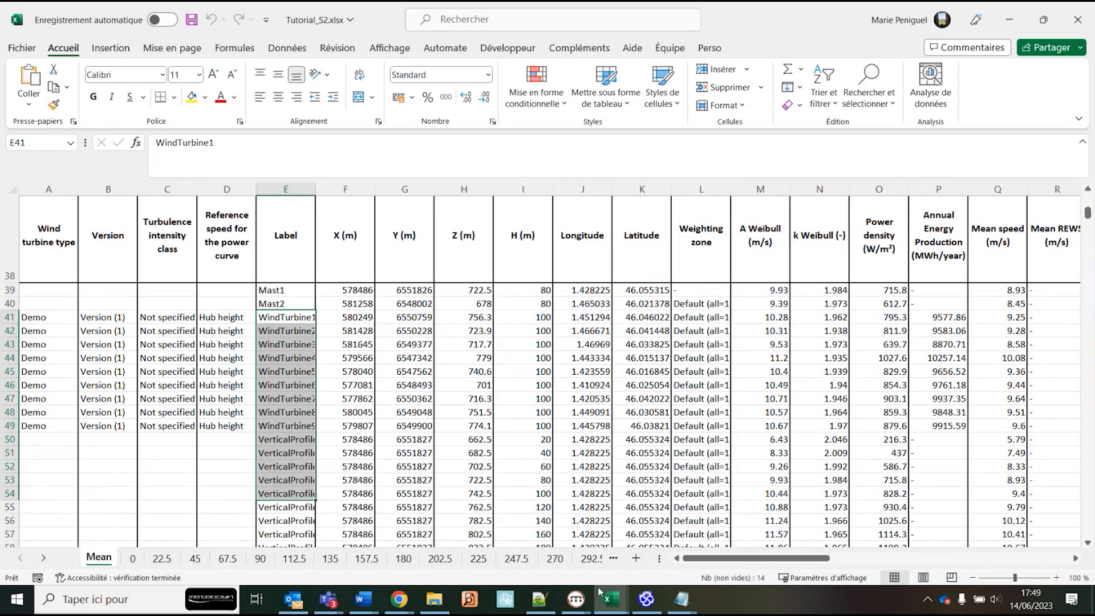
Switch back to Meteodyn Universe, collapse the exports, element selection and IEC advanced export options, and expand the model verification section.
{"action": "left_click", "coordinate": [576, 598]}
{"action": "left_click", "coordinate": [652, 542]}
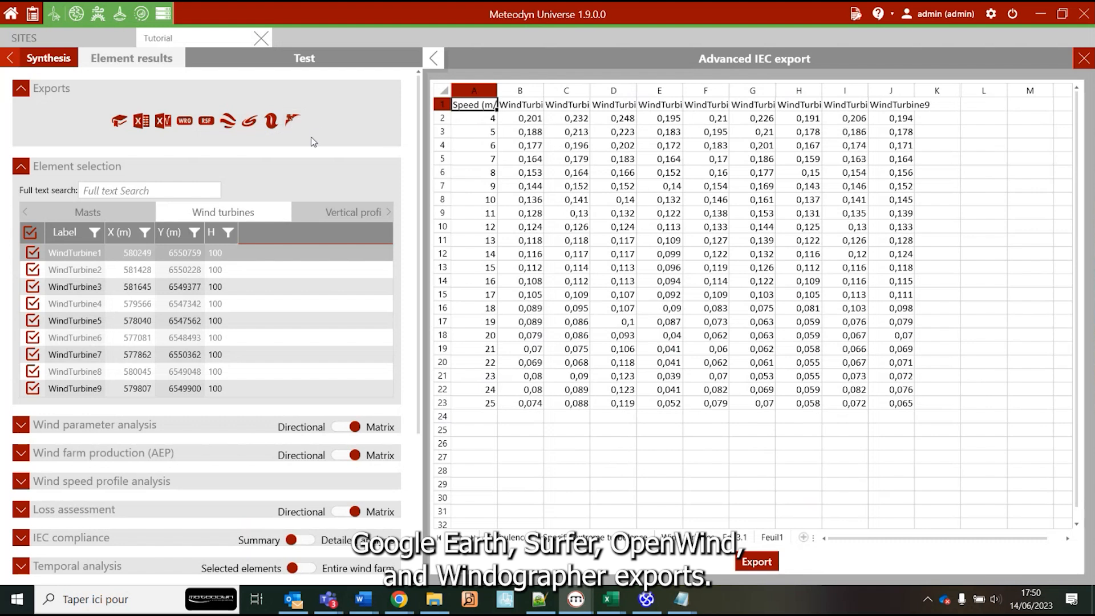
{"action": "left_click", "coordinate": [22, 89]}
{"action": "left_click", "coordinate": [22, 116]}
{"action": "left_click", "coordinate": [67, 313]}
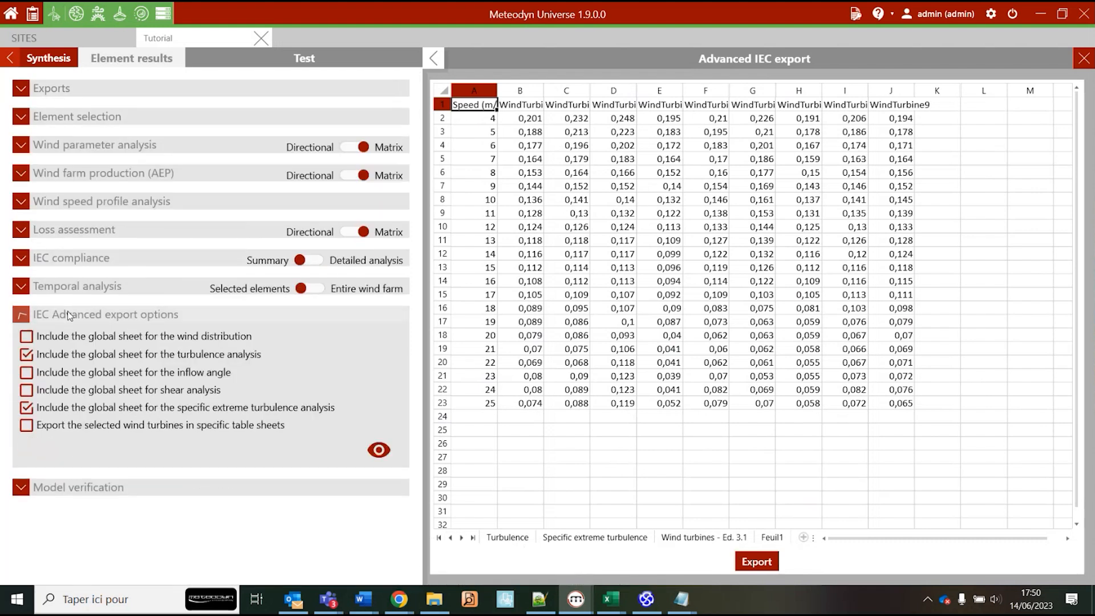
{"action": "left_click", "coordinate": [66, 345]}
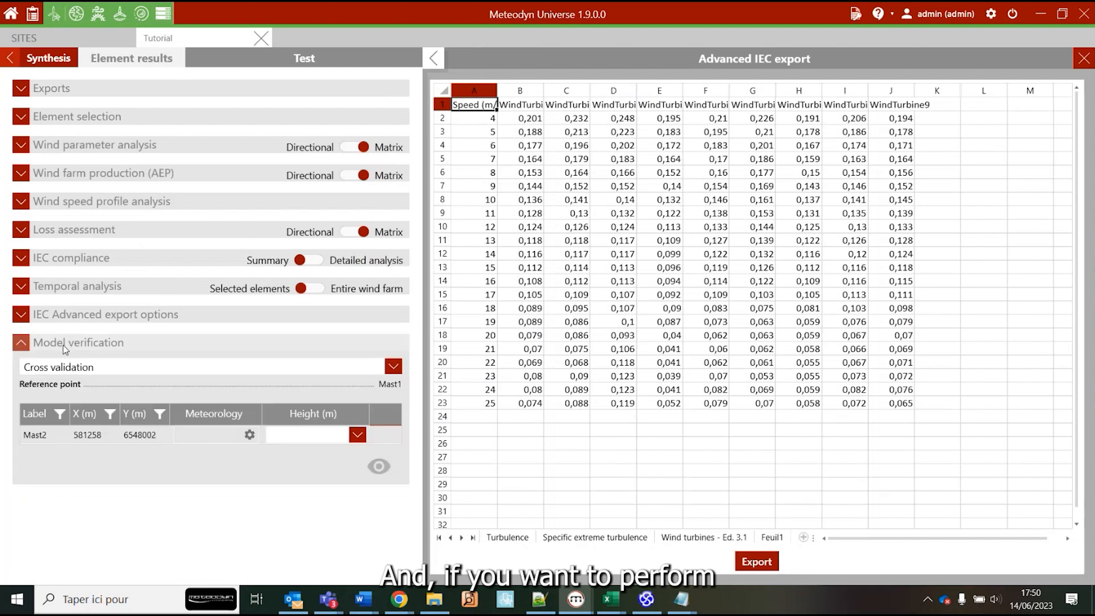
Close the advanced IEC export and set the model verification type to Vertical profile validation after viewing Cross validation.
{"action": "left_click", "coordinate": [101, 371]}
{"action": "left_click", "coordinate": [101, 382]}
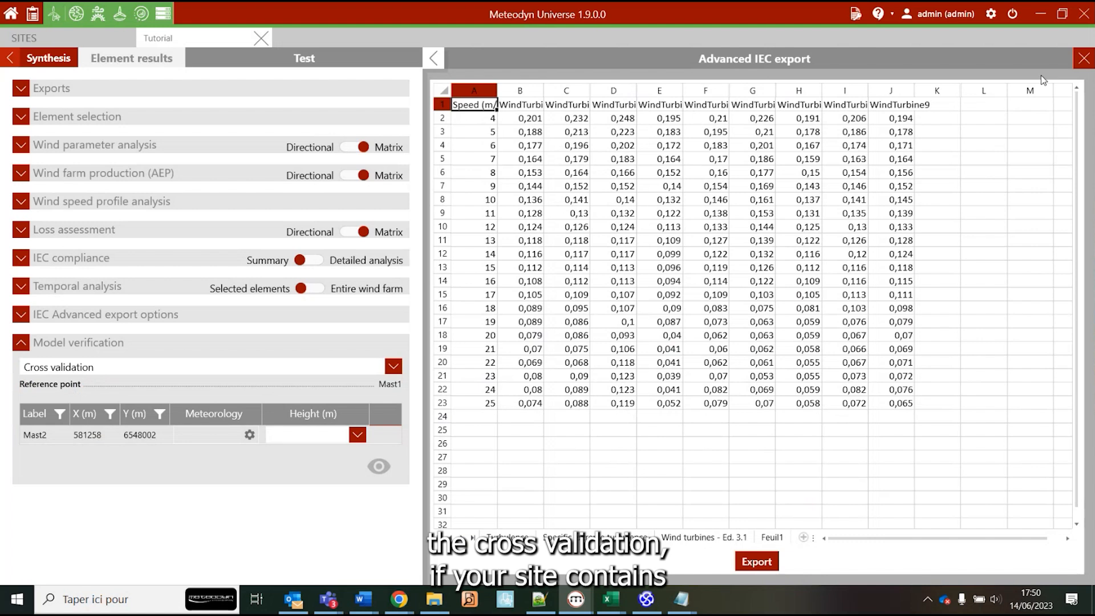
{"action": "left_click", "coordinate": [1084, 58]}
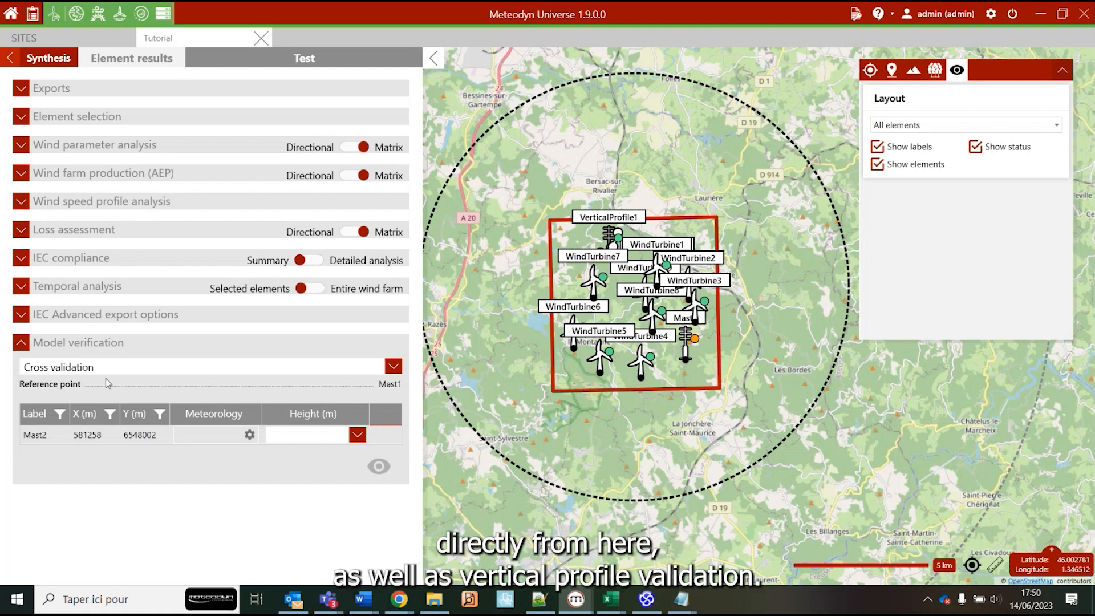
{"action": "left_click", "coordinate": [121, 374]}
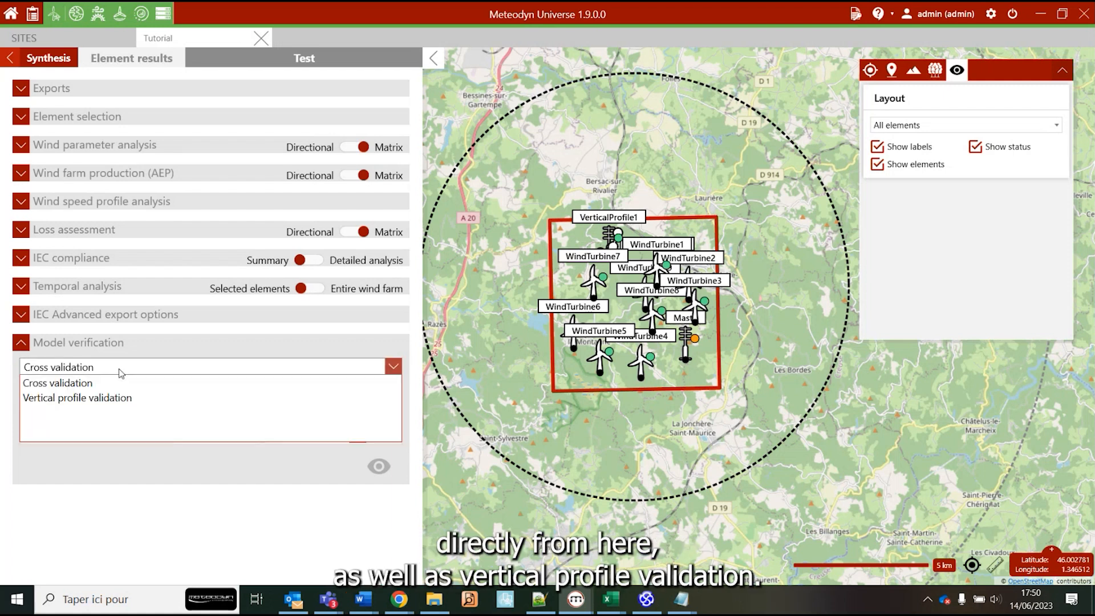
{"action": "left_click", "coordinate": [66, 402]}
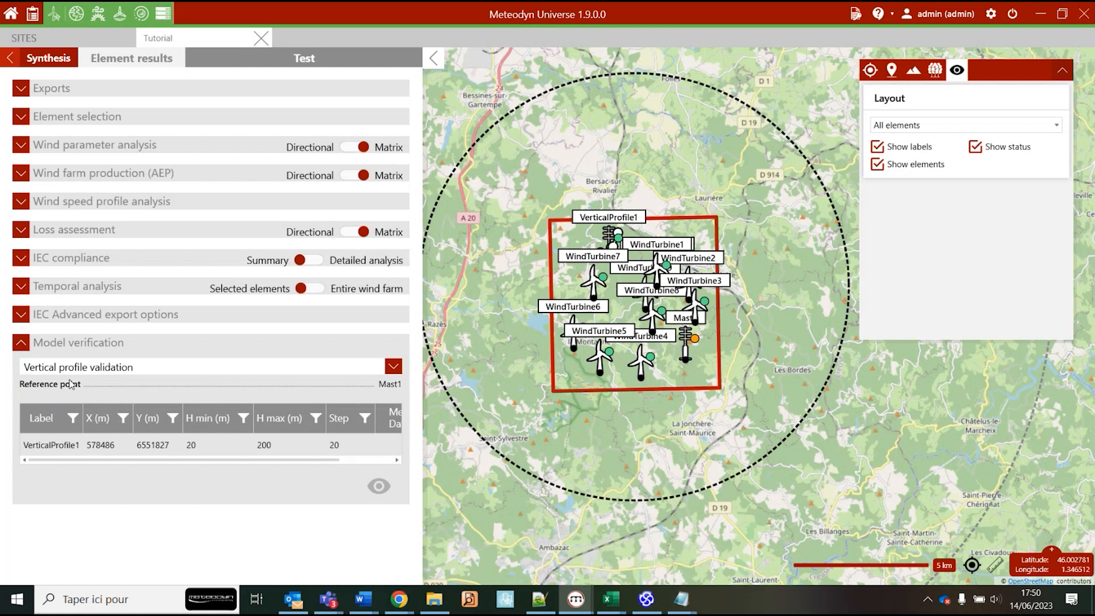
Leave the Test element results for the synthesis list and collapse the map's layout options.
{"action": "left_click", "coordinate": [20, 342]}
{"action": "left_click", "coordinate": [10, 59]}
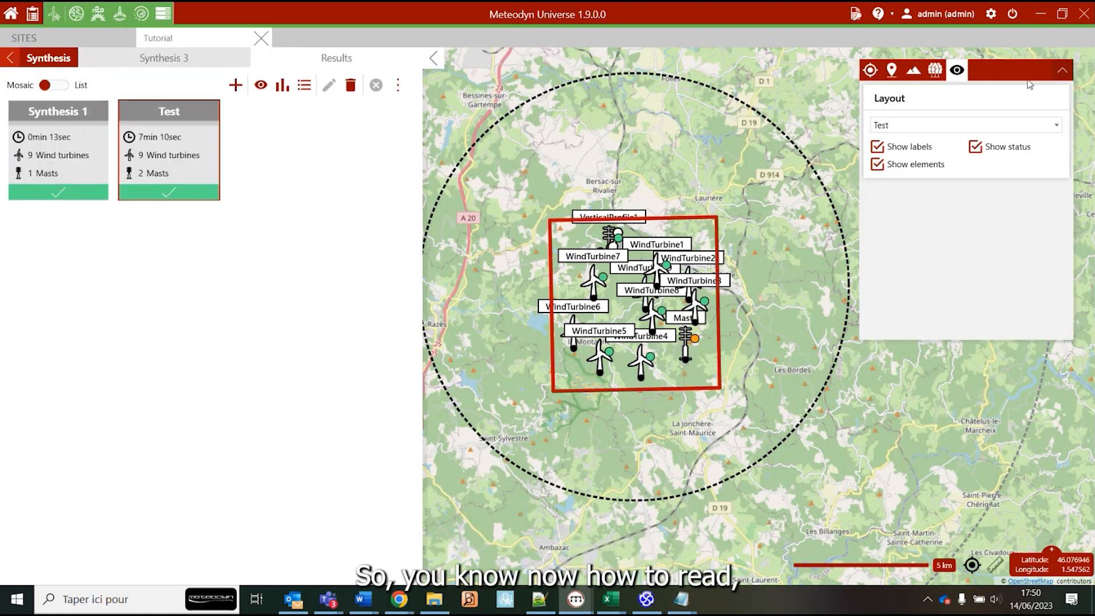
{"action": "left_click", "coordinate": [1062, 70]}
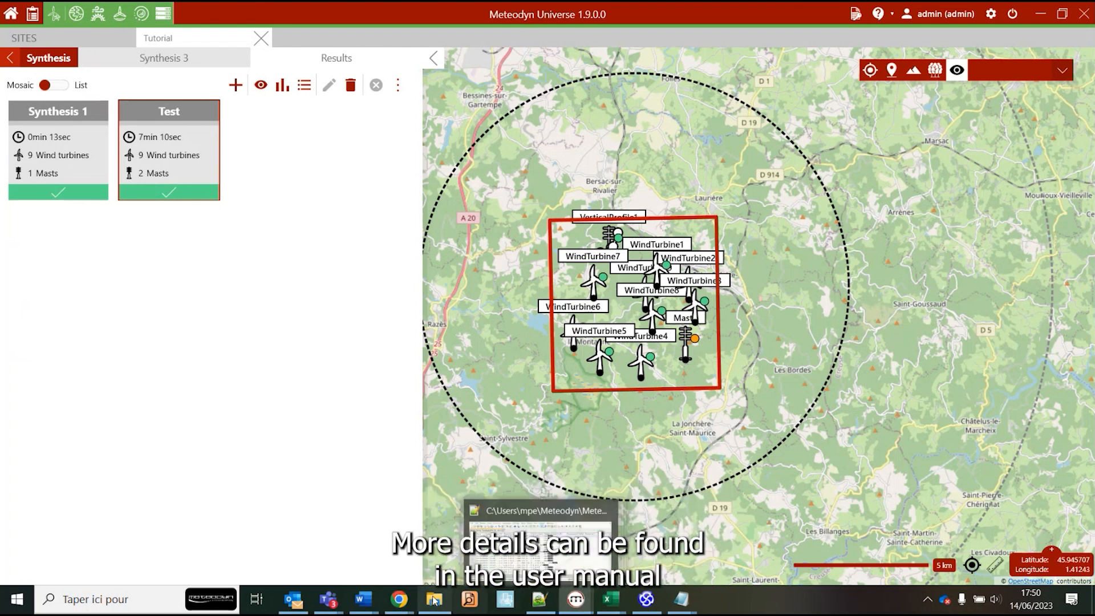
Switch to Chrome and read the Synthesis section 1.6 of the Microscale user manual, from its table of contents entry to the curtailment description.
{"action": "mouse_move", "coordinate": [399, 599]}
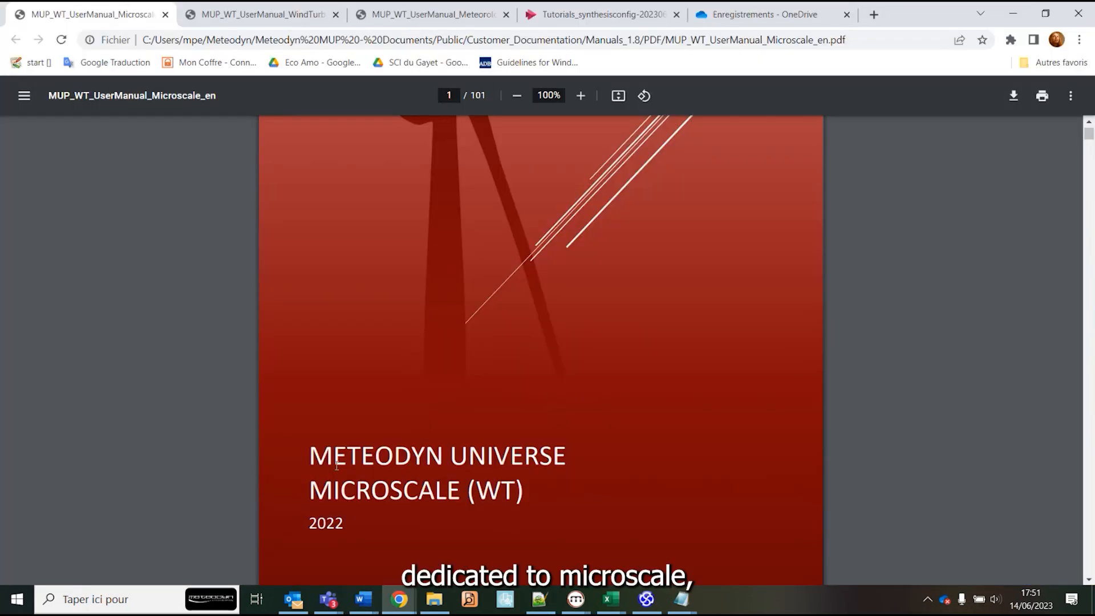
{"action": "scroll", "coordinate": [505, 495], "scroll_direction": "down", "scroll_amount": 15}
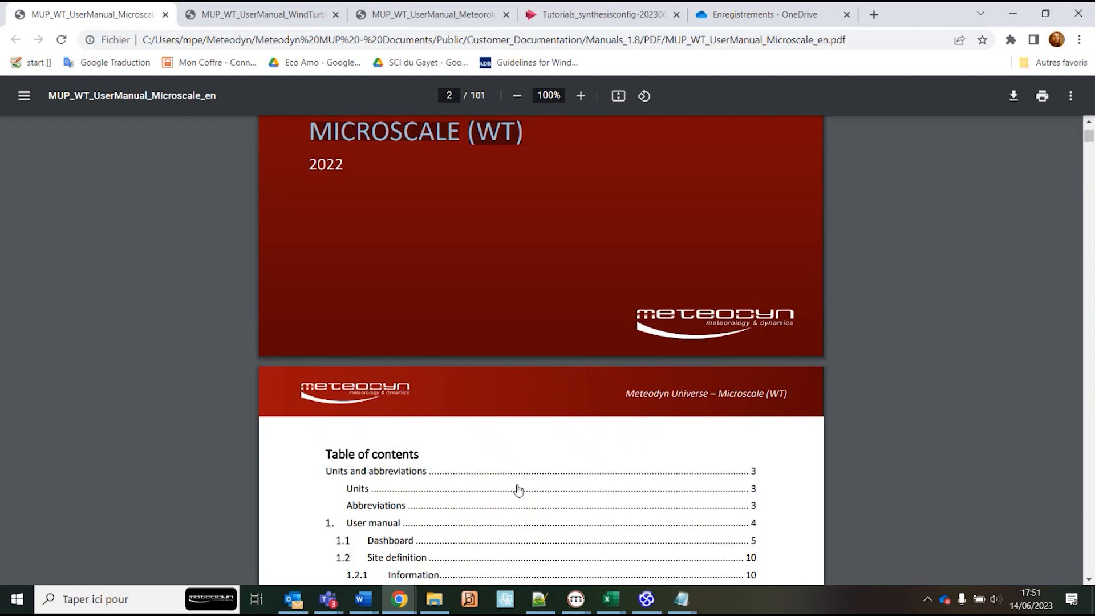
{"action": "scroll", "coordinate": [468, 482], "scroll_direction": "down", "scroll_amount": 6}
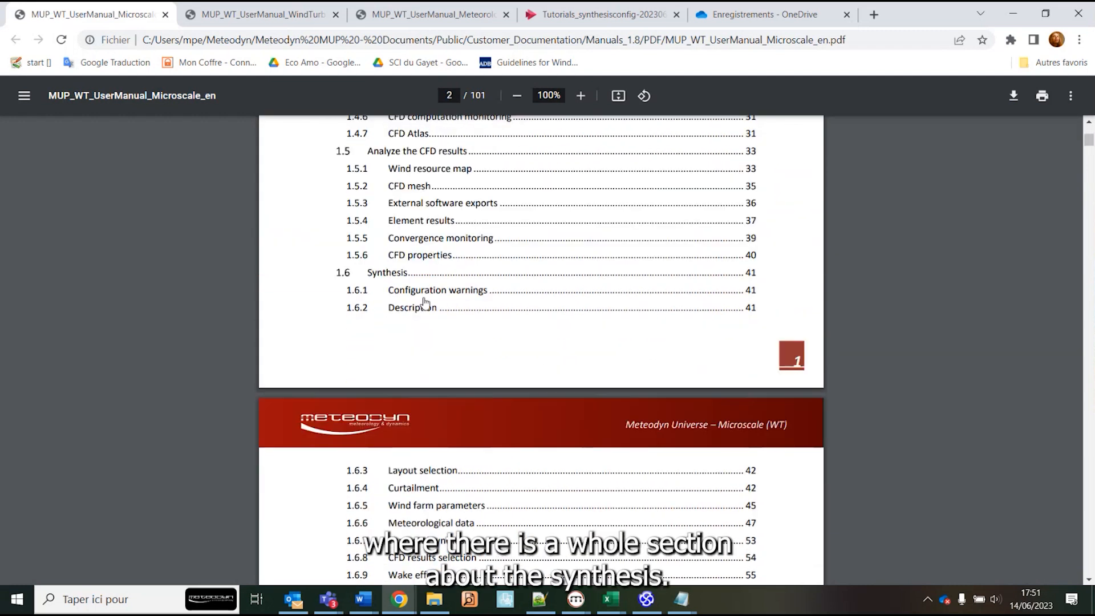
{"action": "left_click", "coordinate": [410, 274]}
{"action": "scroll", "coordinate": [569, 439], "scroll_direction": "down", "scroll_amount": 20}
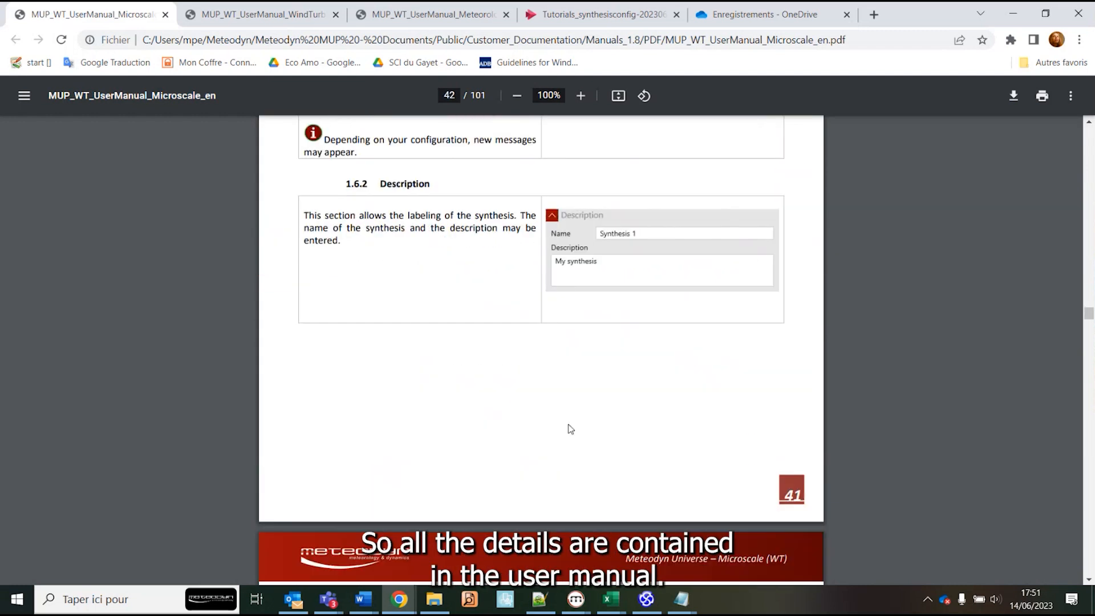
{"action": "scroll", "coordinate": [546, 441], "scroll_direction": "down", "scroll_amount": 7}
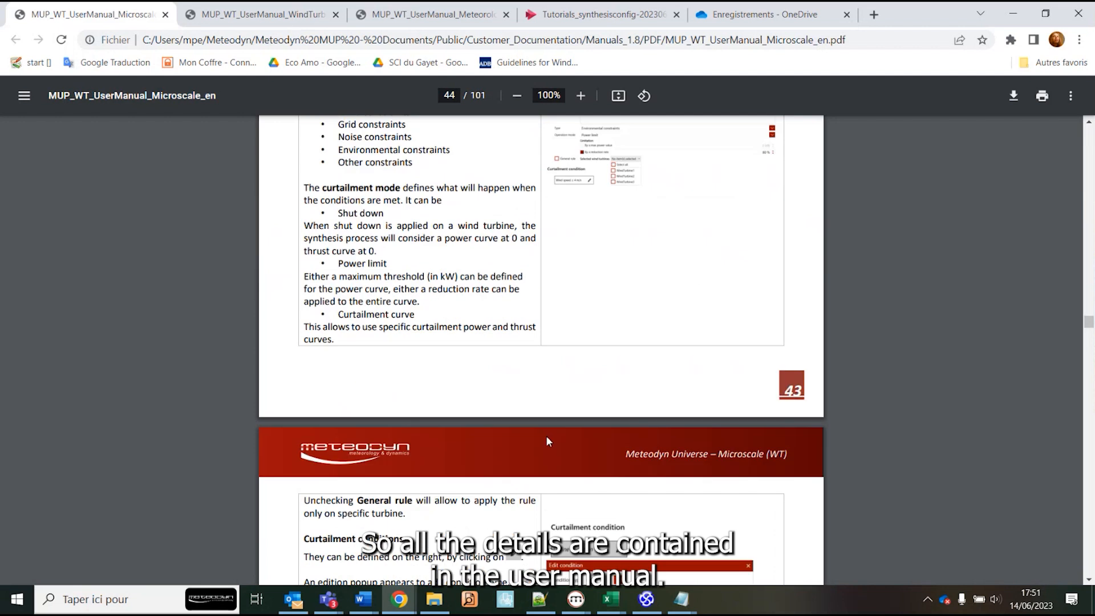